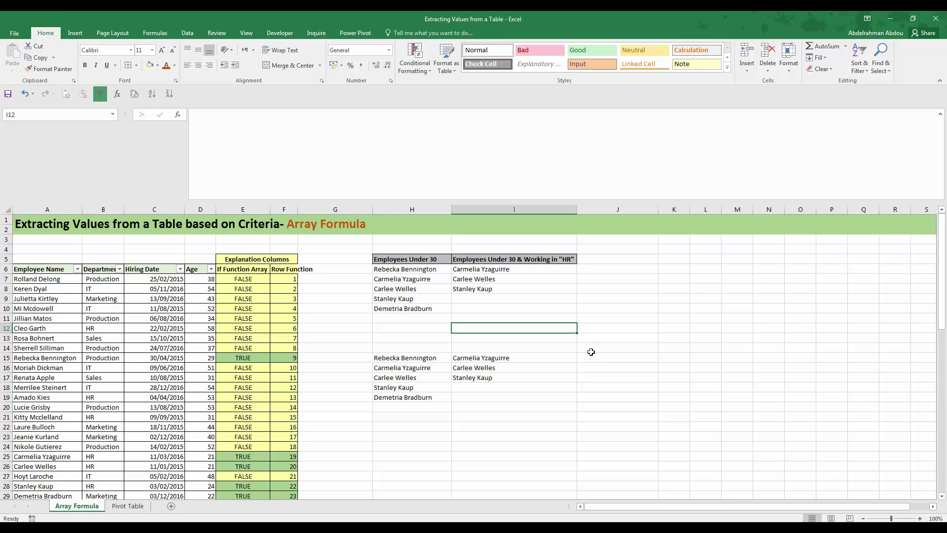
- Examine the array formula in H6 under Employees Under 30, then re-enter it as an array formula
{"action": "key", "text": "ctrl+c"}
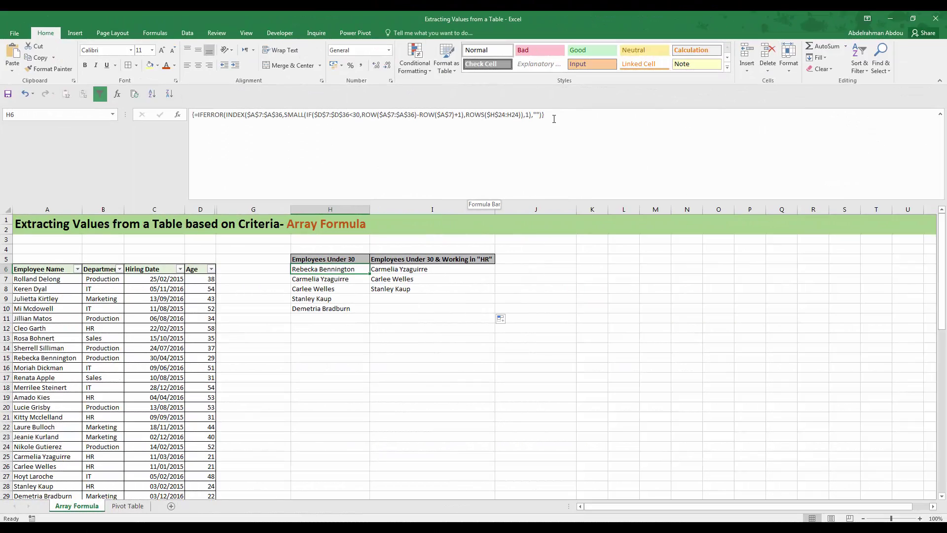
{"action": "left_click", "coordinate": [555, 118]}
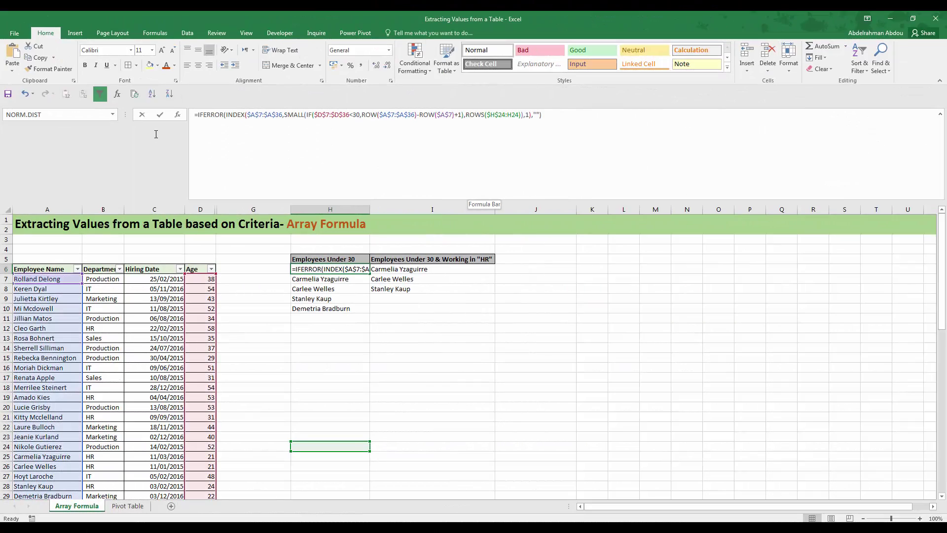
{"action": "key", "text": "ctrl+a"}
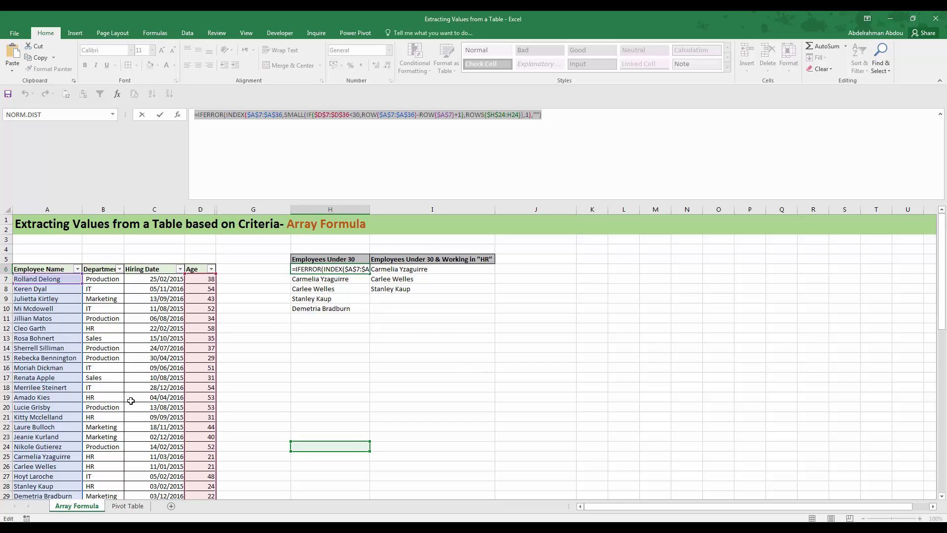
{"action": "key", "text": "ctrl+shift+Return"}
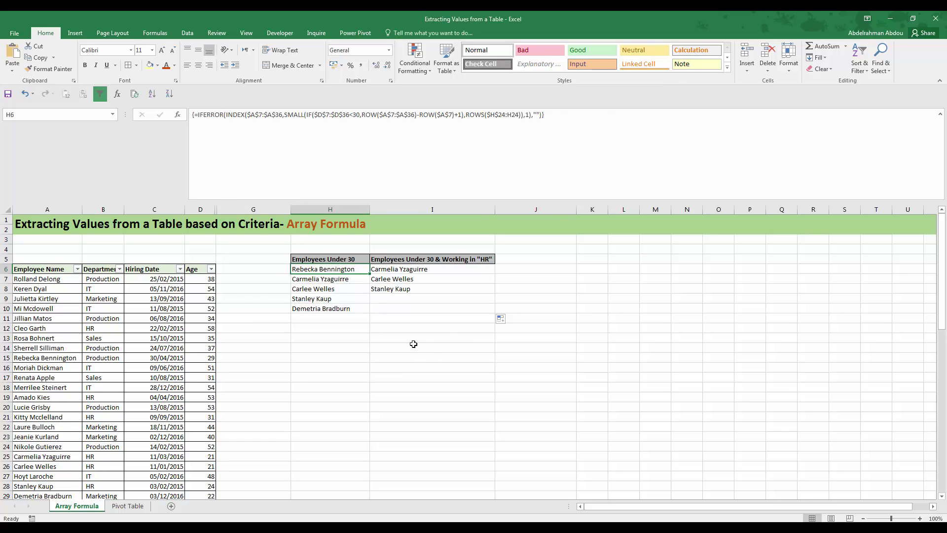
- Start an INDEX formula in H14 with the Employee Name range $A$7:$A$36 as the absolute array argument
{"action": "left_click", "coordinate": [317, 346]}
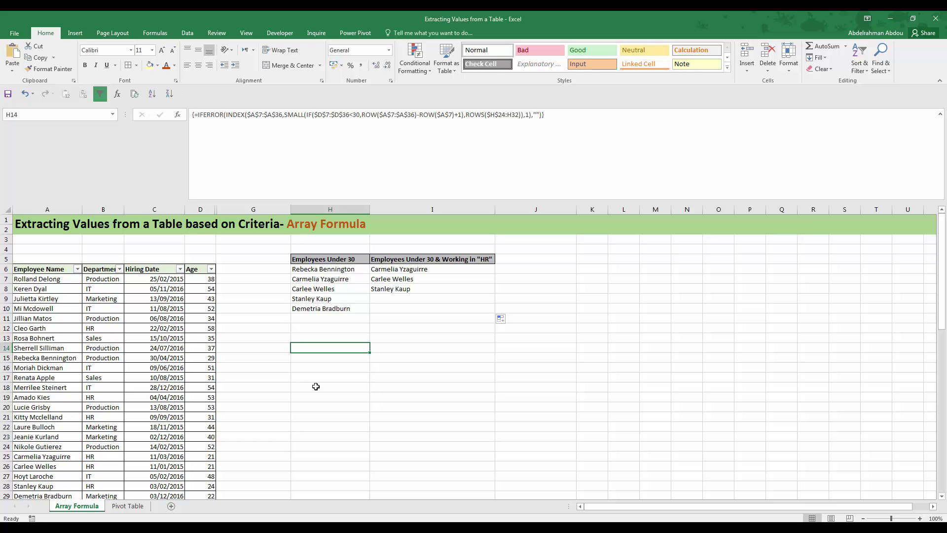
{"action": "scroll", "coordinate": [314, 385], "scroll_direction": "down", "scroll_amount": 1}
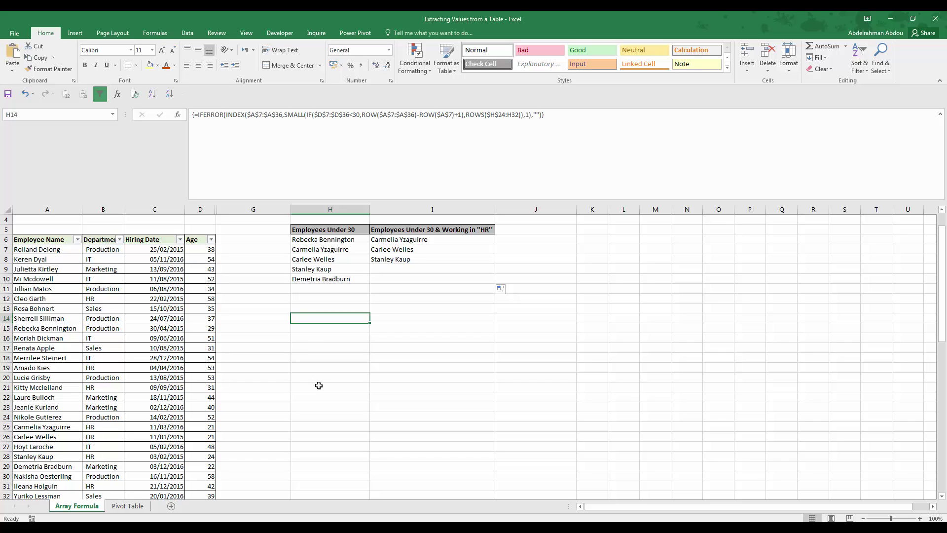
{"action": "scroll", "coordinate": [319, 385], "scroll_direction": "up", "scroll_amount": 1}
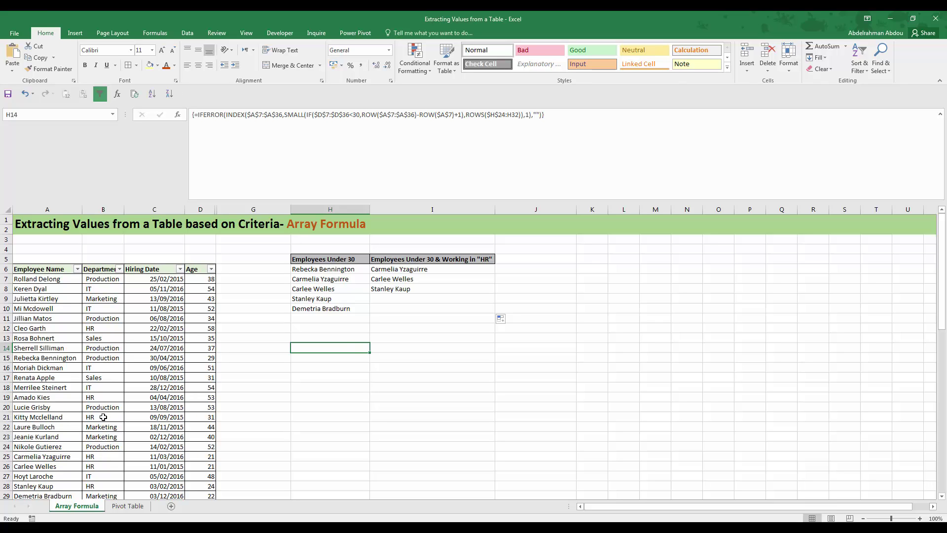
{"action": "type", "text": "=inde"}
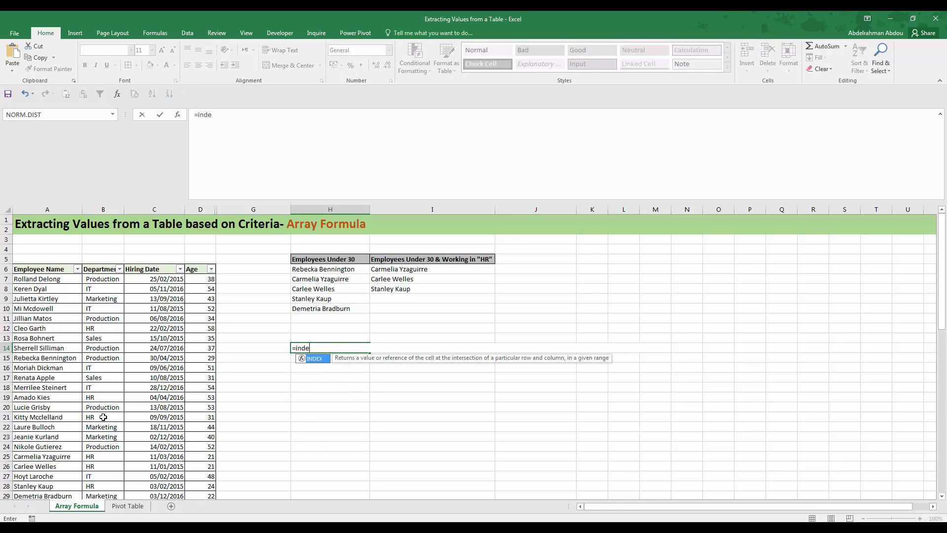
{"action": "key", "text": "Tab"}
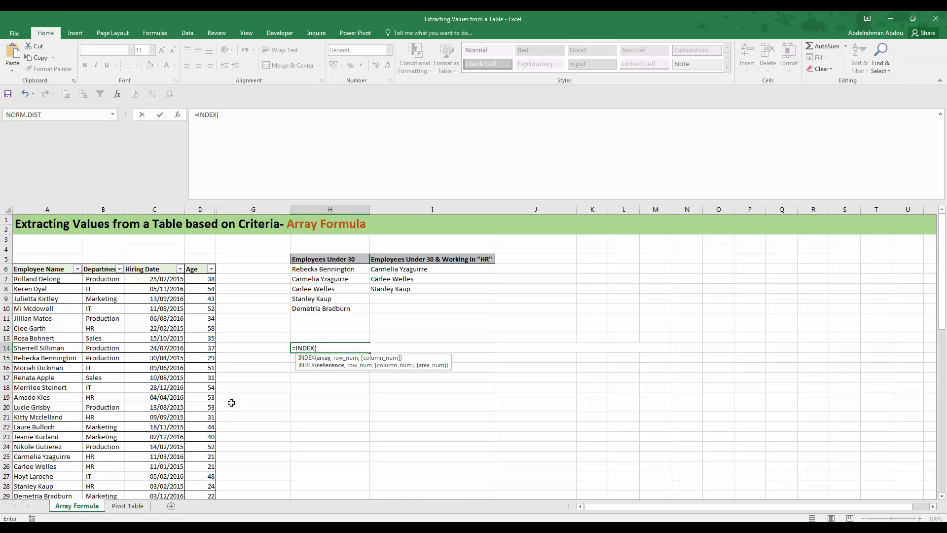
{"action": "left_click", "coordinate": [52, 278]}
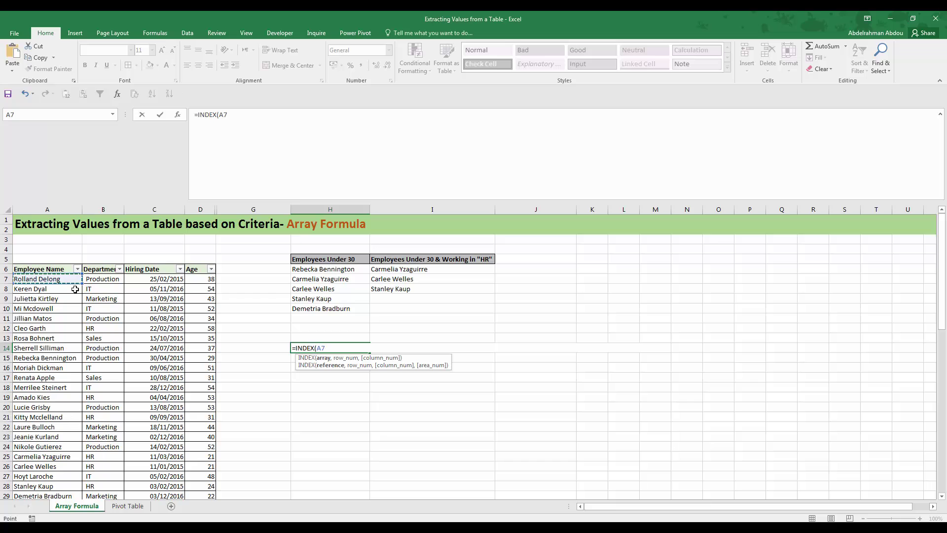
{"action": "key", "text": "ctrl+shift+Down"}
{"action": "scroll", "coordinate": [133, 382], "scroll_direction": "up", "scroll_amount": 3}
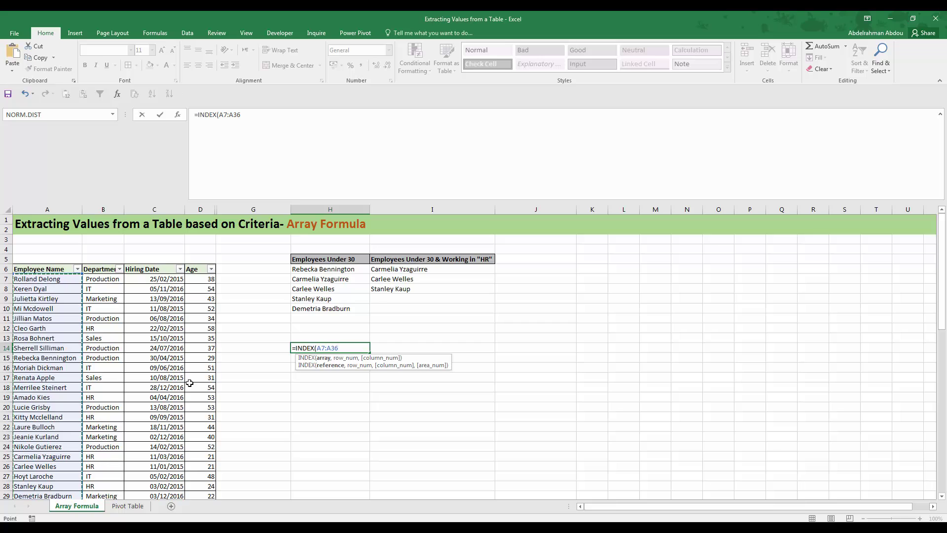
{"action": "key", "text": "F4"}
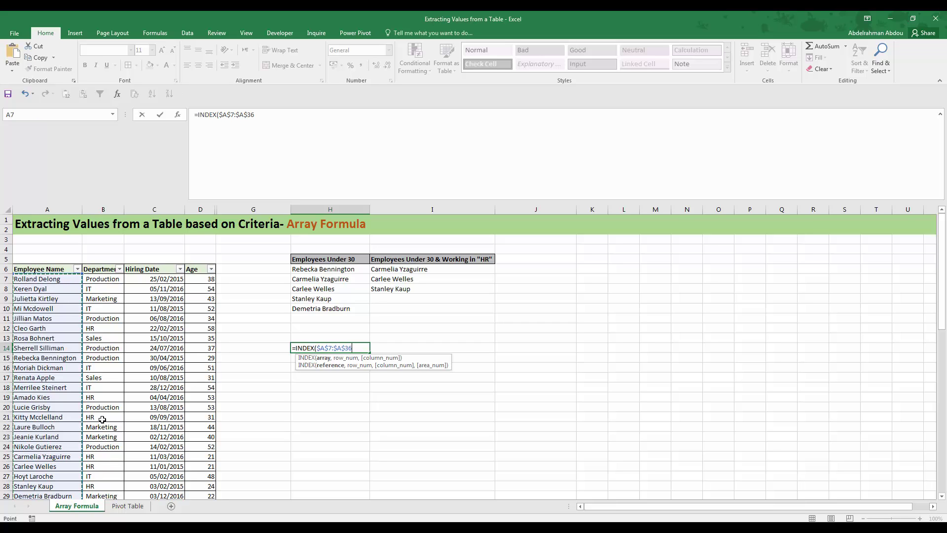
{"action": "type", "text": ","}
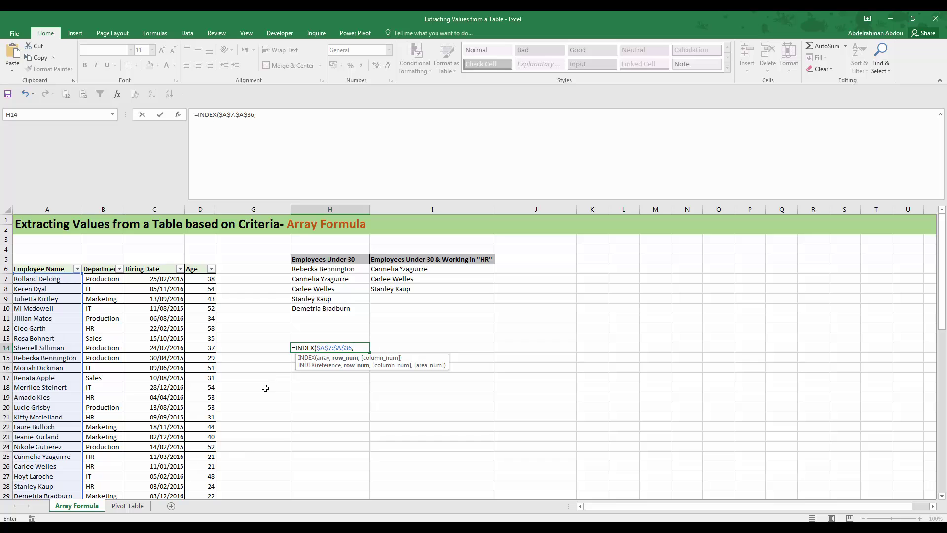
- Nest an IF function as the INDEX row number, with the Age test $D$7:$D$36<30 as its condition
{"action": "scroll", "coordinate": [265, 388], "scroll_direction": "down", "scroll_amount": 1}
{"action": "scroll", "coordinate": [242, 373], "scroll_direction": "up", "scroll_amount": 1}
{"action": "type", "text": "if"}
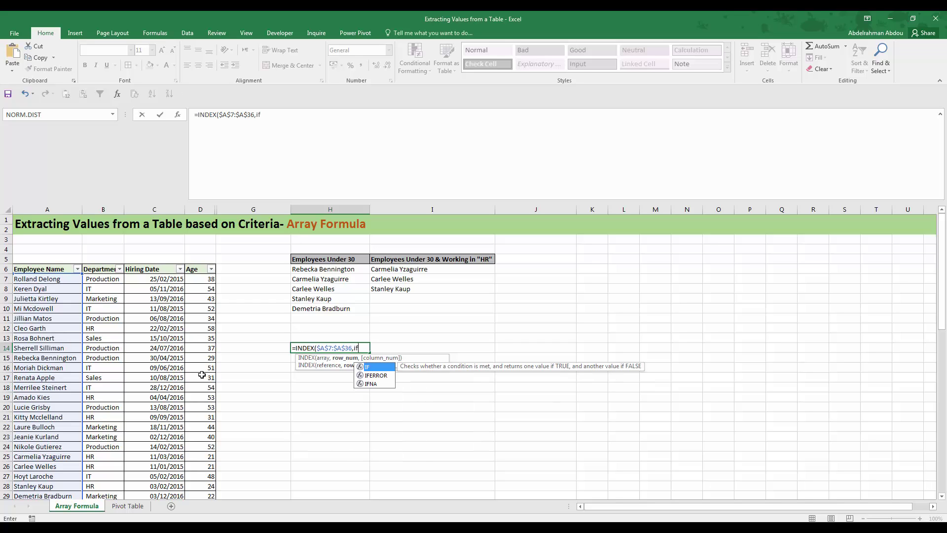
{"action": "key", "text": "Tab"}
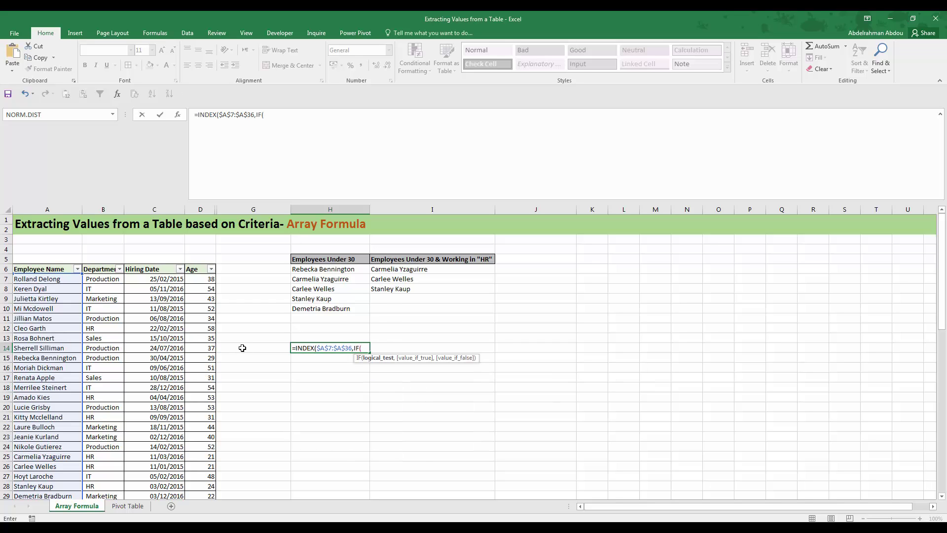
{"action": "left_click", "coordinate": [208, 279]}
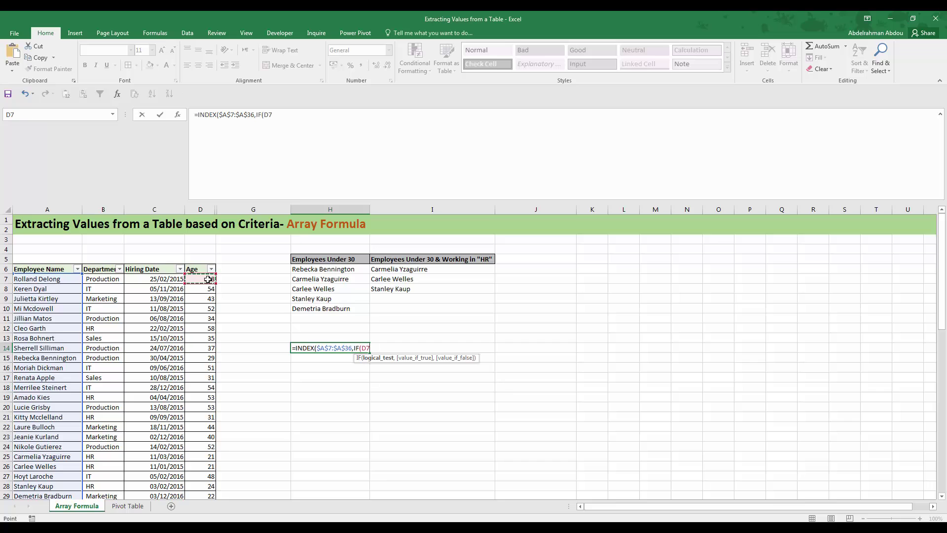
{"action": "key", "text": "ctrl+shift+Down"}
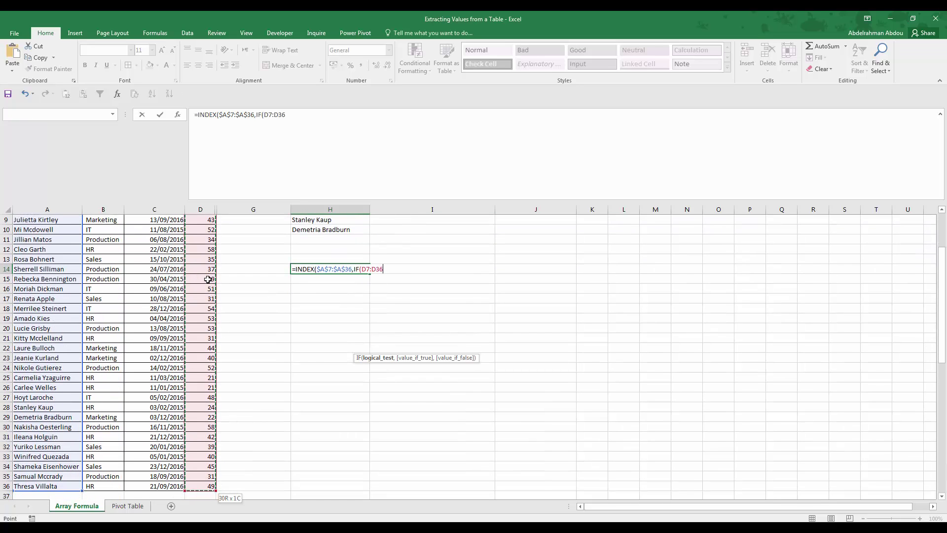
{"action": "scroll", "coordinate": [244, 390], "scroll_direction": "up", "scroll_amount": 3}
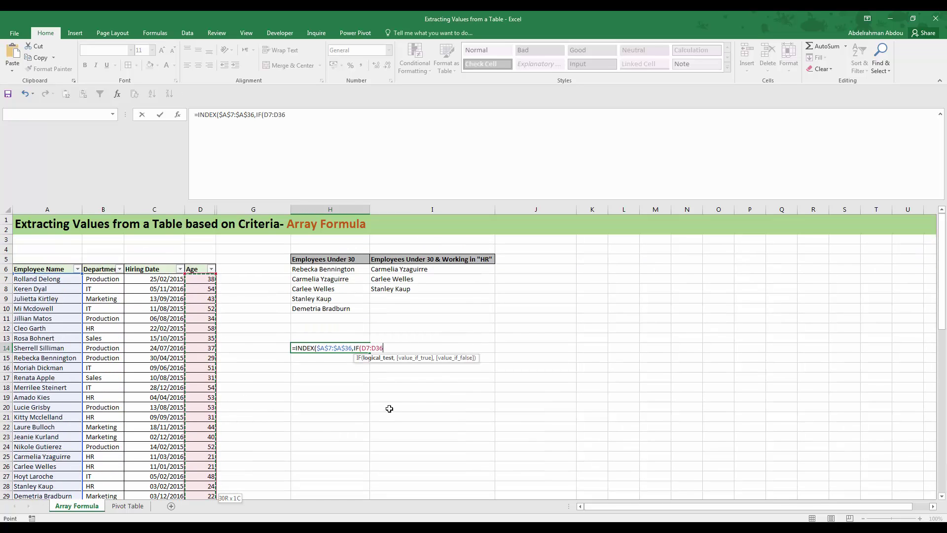
{"action": "key", "text": "F4"}
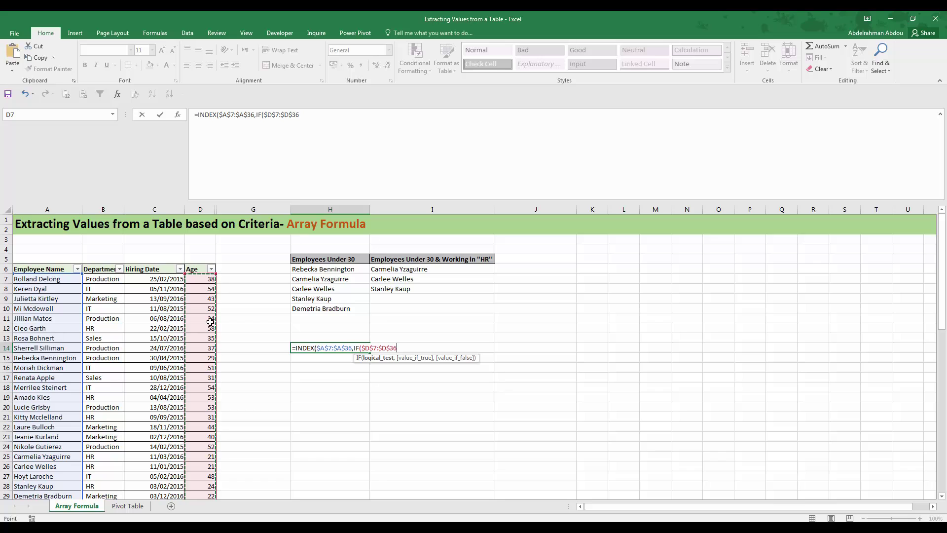
{"action": "type", "text": "<"}
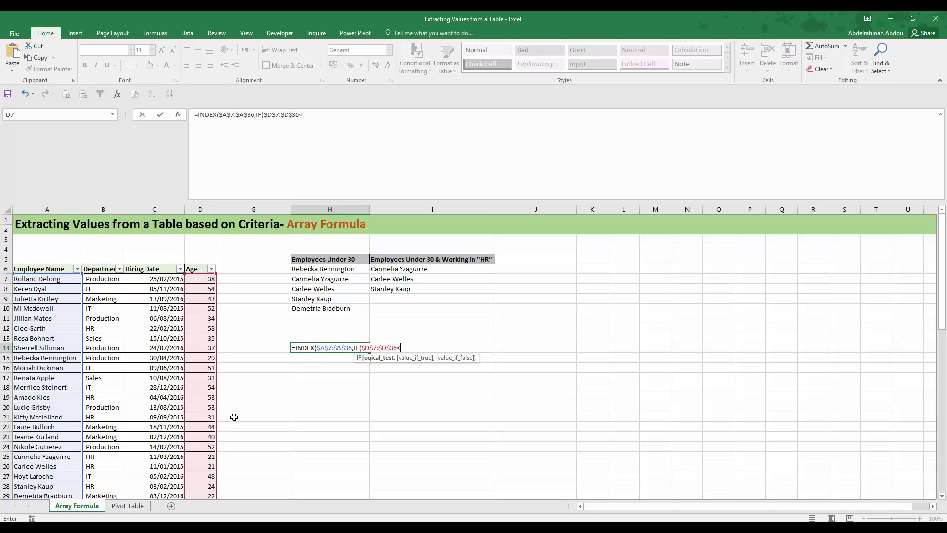
{"action": "type", "text": "30"}
{"action": "type", "text": ","}
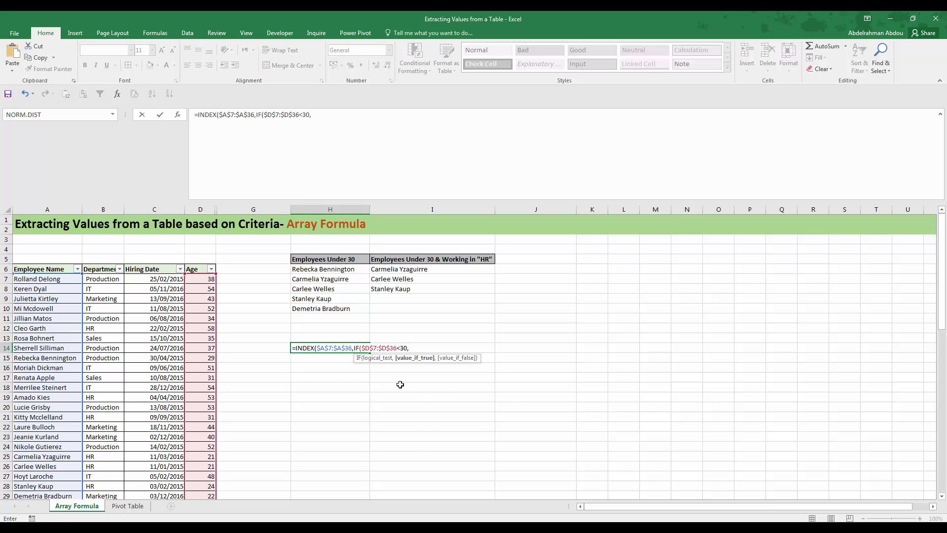
- Begin the IF's value-if-true with ROW($A$7:$A$36) followed by a minus sign
{"action": "type", "text": "row"}
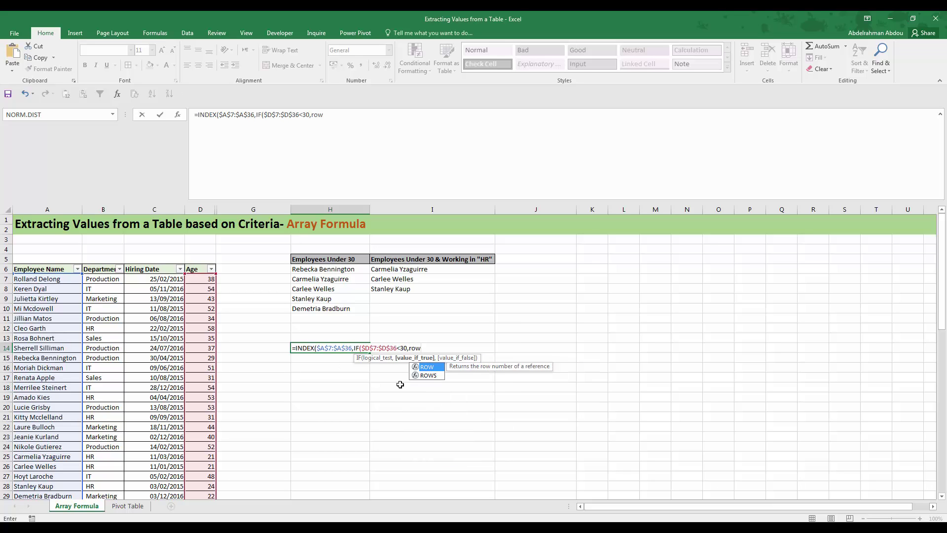
{"action": "key", "text": "Tab"}
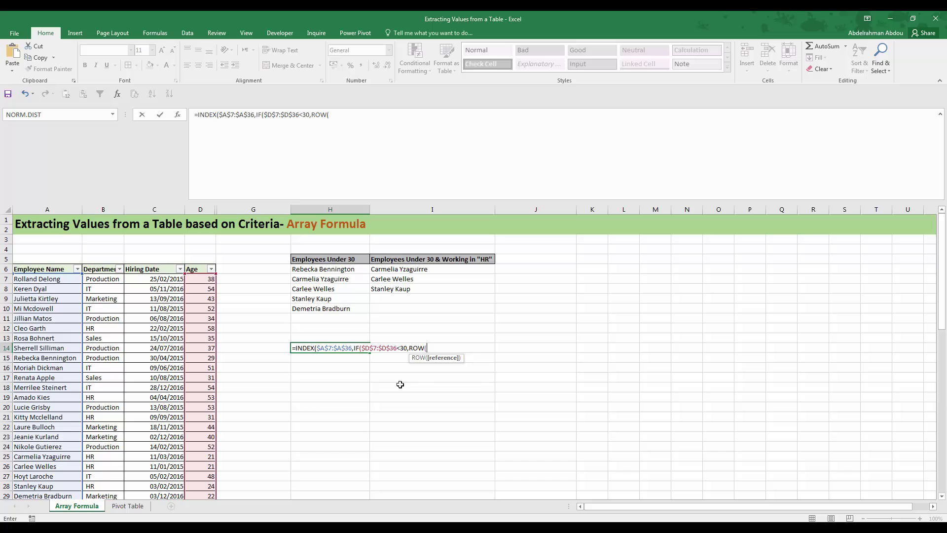
{"action": "left_click", "coordinate": [55, 280]}
{"action": "key", "text": "ctrl+shift+Down"}
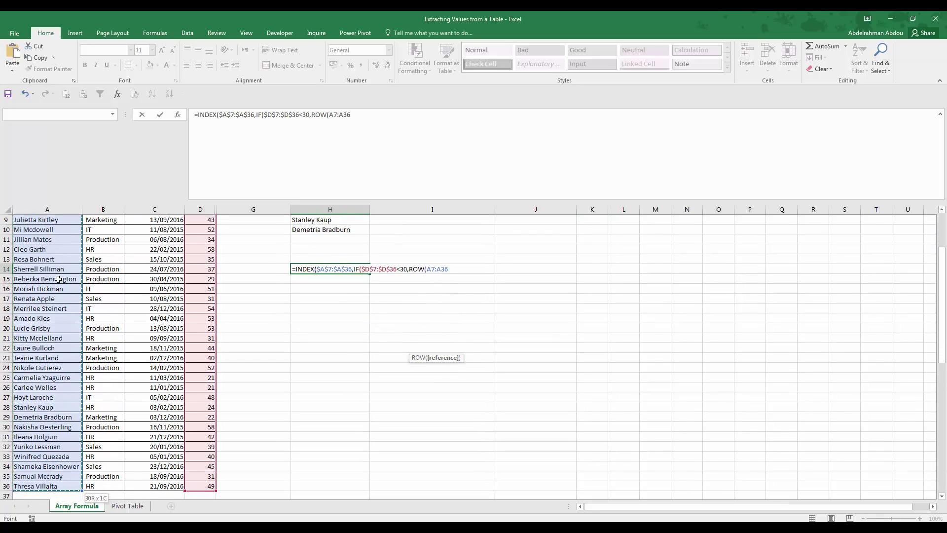
{"action": "scroll", "coordinate": [98, 321], "scroll_direction": "up", "scroll_amount": 3}
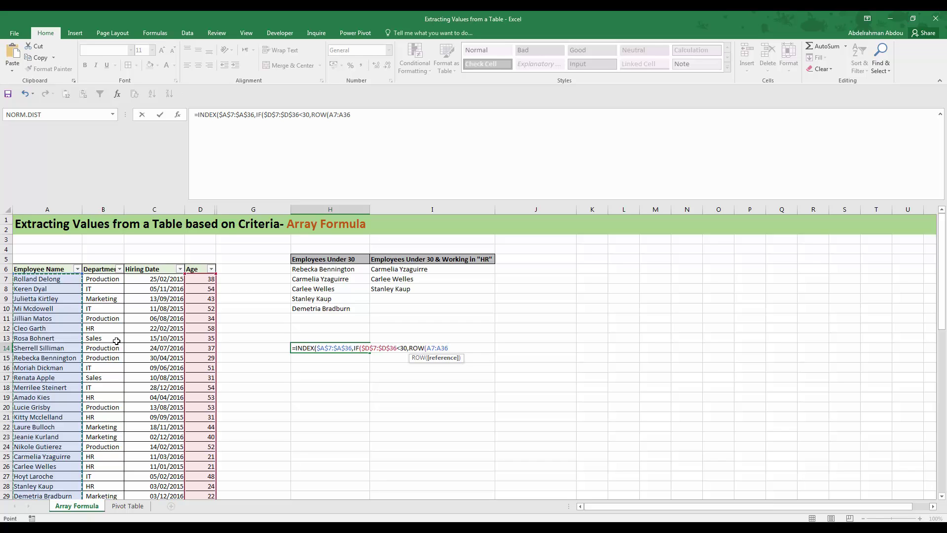
{"action": "key", "text": "F4"}
{"action": "type", "text": ")-"}
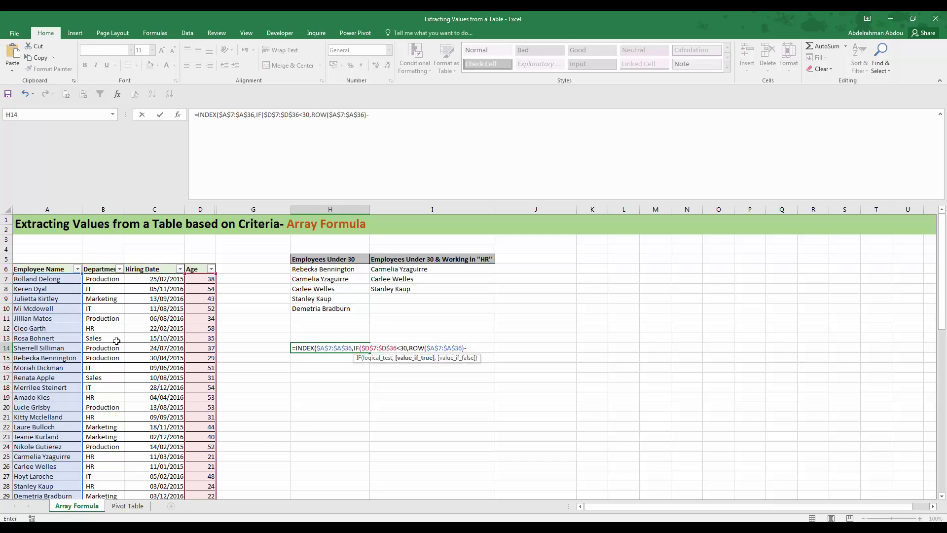
- Complete the relative row calculation by subtracting ROW($A$7) and adding 1
{"action": "left_click", "coordinate": [427, 121]}
{"action": "type", "text": "-"}
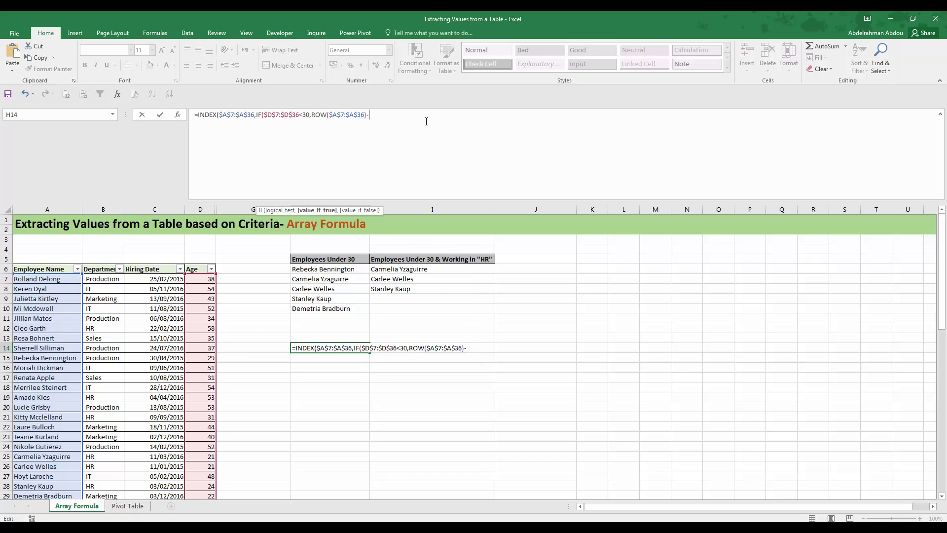
{"action": "type", "text": "ROW("}
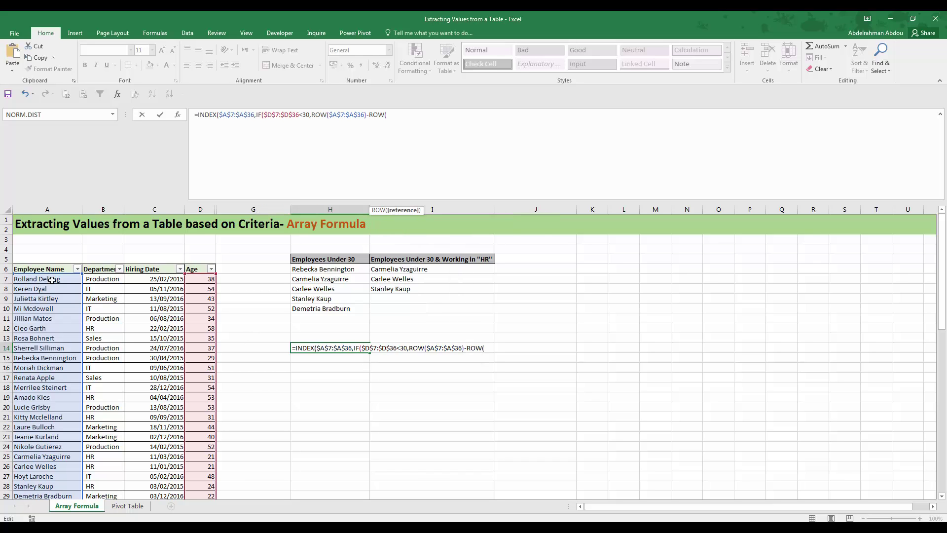
{"action": "left_click", "coordinate": [52, 280]}
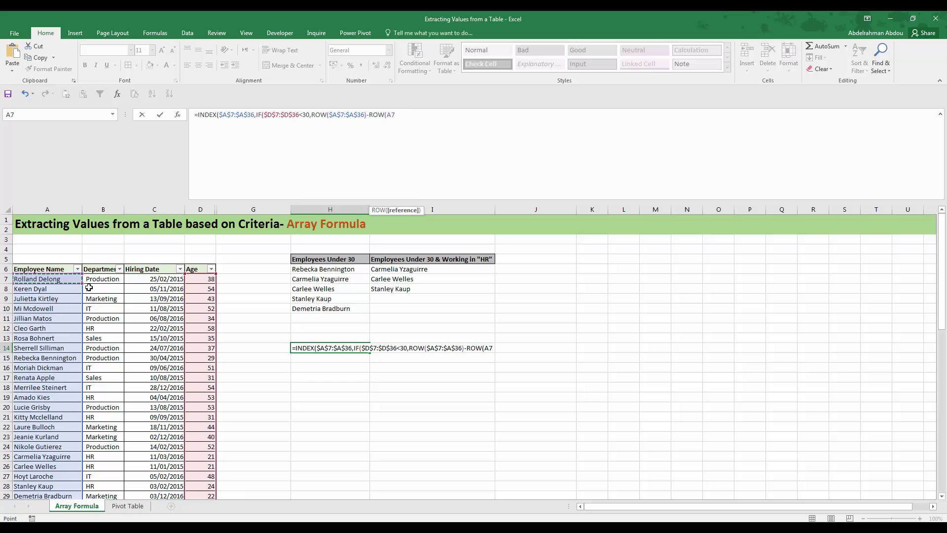
{"action": "key", "text": "F4"}
{"action": "type", "text": ")+1"}
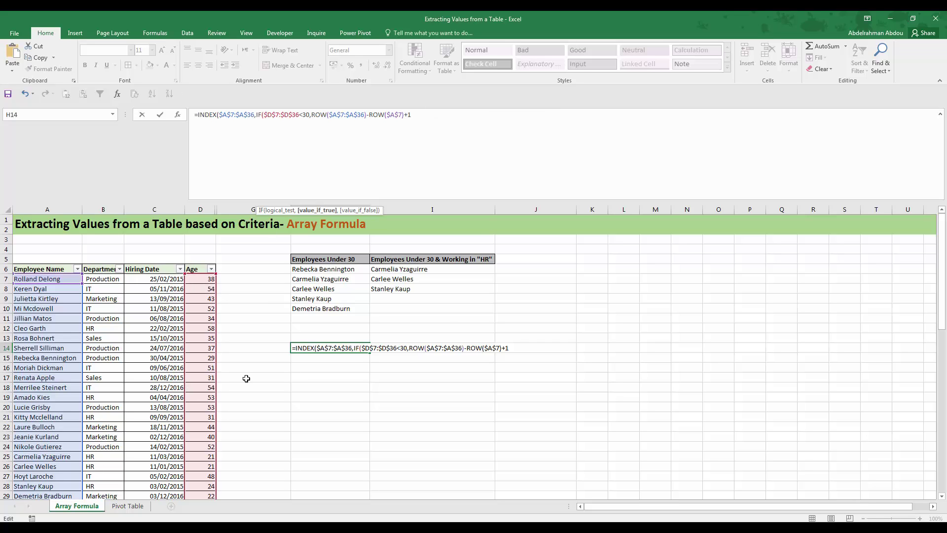
- Review the ROW($A$7:$A$36)-ROW($A$7)+1 part of the formula and move the function tooltip clear of the column headers
{"action": "left_click_drag", "start_coordinate": [433, 127], "coordinate": [313, 119]}
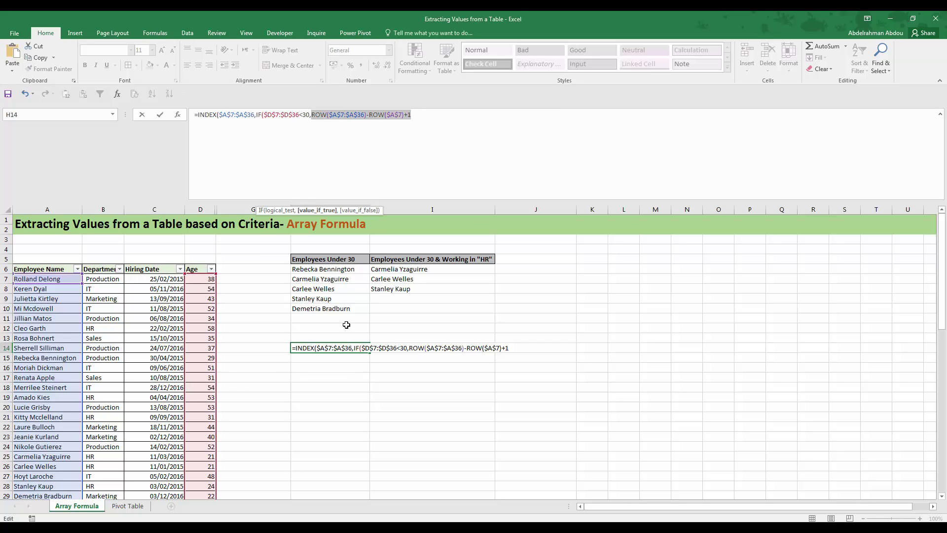
{"action": "left_click", "coordinate": [378, 115]}
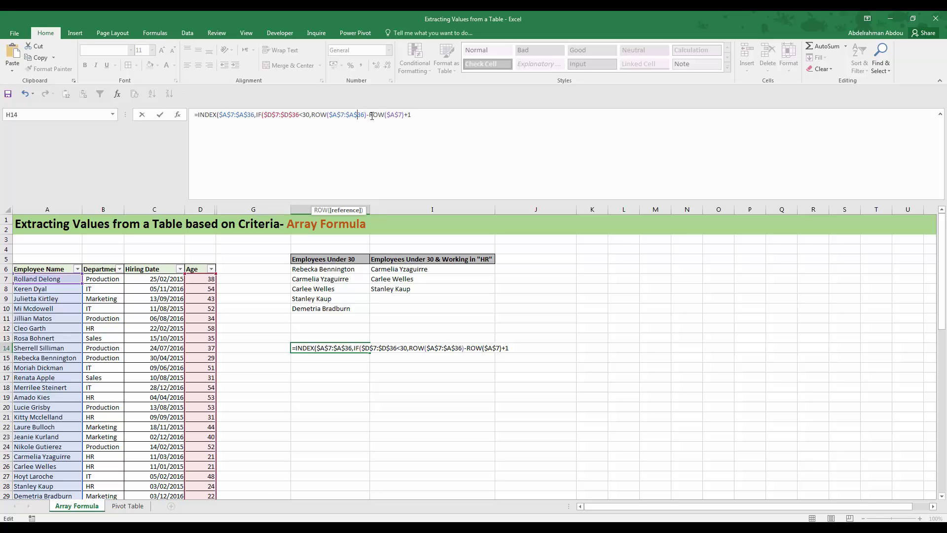
{"action": "left_click", "coordinate": [404, 115]}
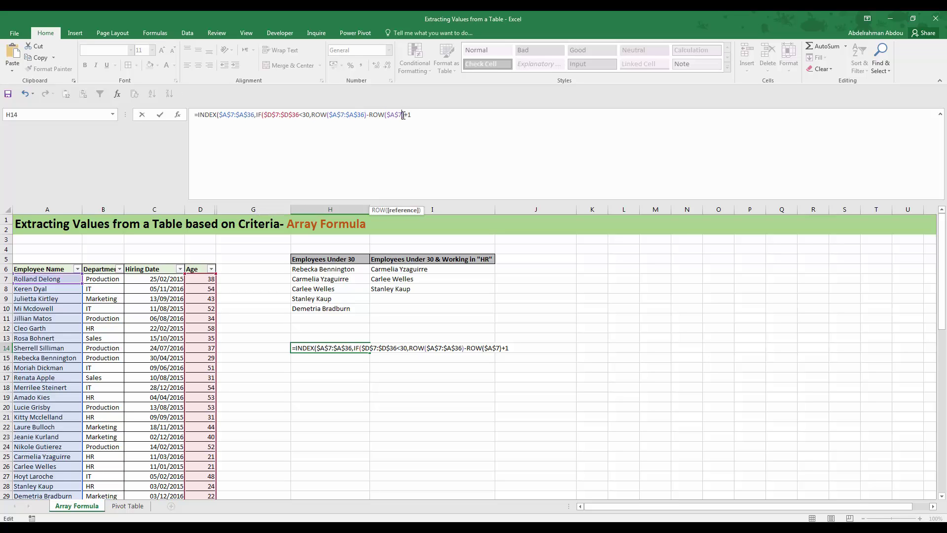
{"action": "left_click", "coordinate": [417, 115]}
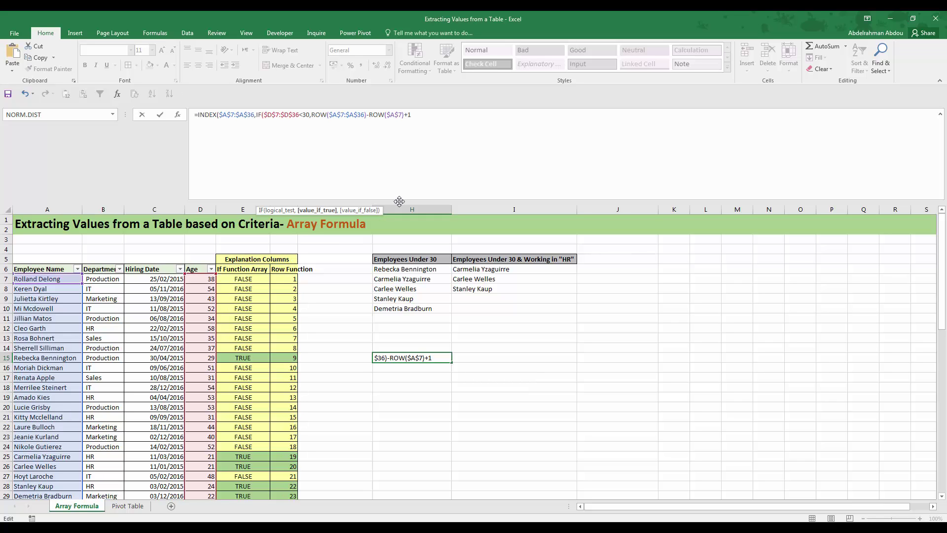
{"action": "left_click_drag", "start_coordinate": [400, 201], "coordinate": [489, 151]}
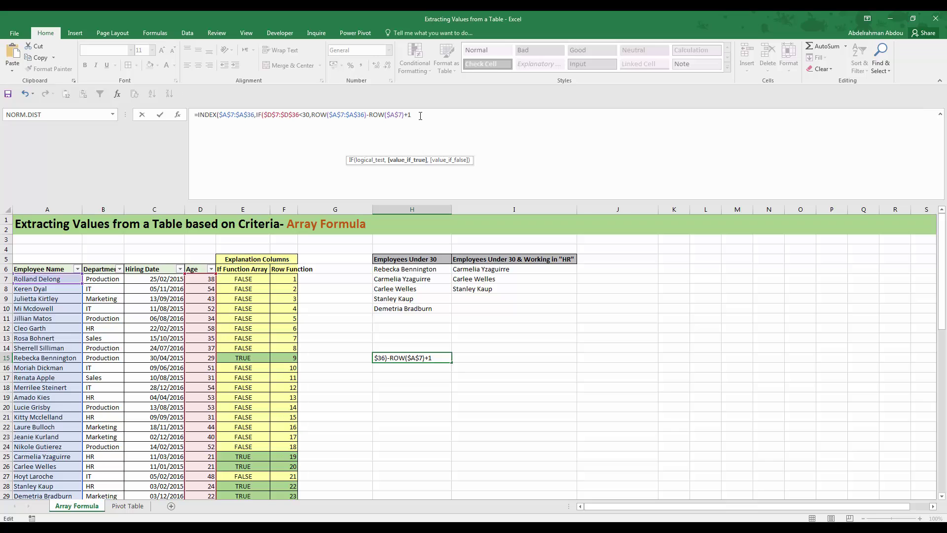
- Examine the IF's $D$7:$D$36<30 test and its ROW calculation against the TRUE/FALSE and row-number explanation columns
{"action": "left_click_drag", "start_coordinate": [414, 114], "coordinate": [320, 114]}
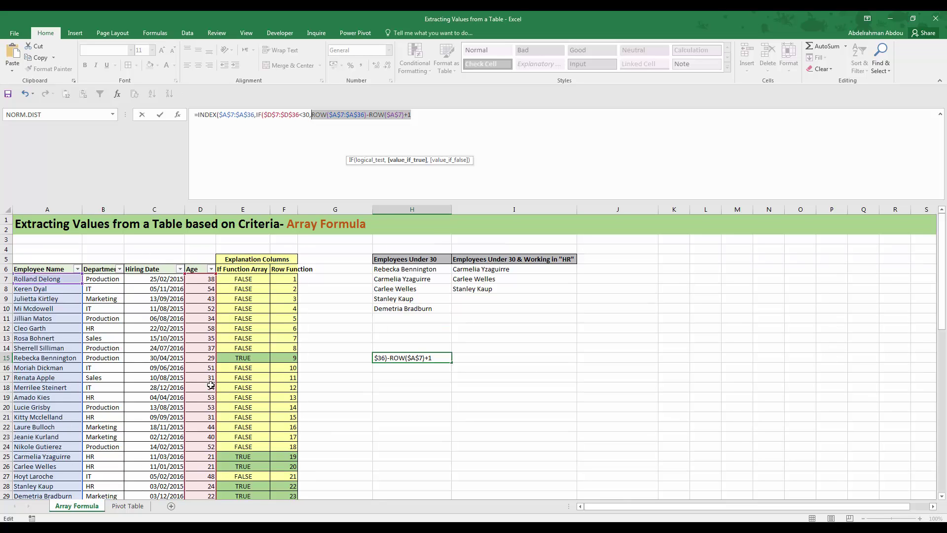
{"action": "left_click", "coordinate": [448, 115]}
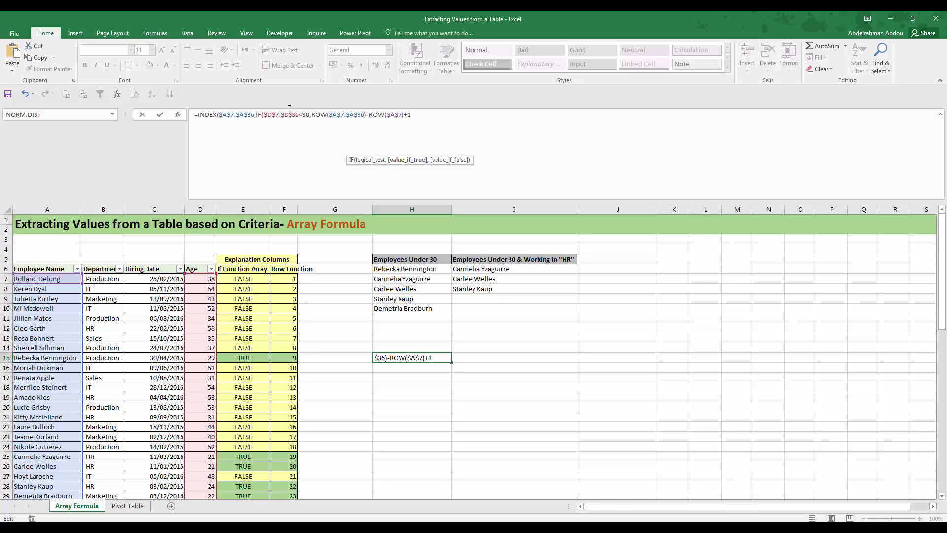
{"action": "left_click", "coordinate": [264, 114]}
{"action": "left_click_drag", "start_coordinate": [944, 267], "coordinate": [943, 292]}
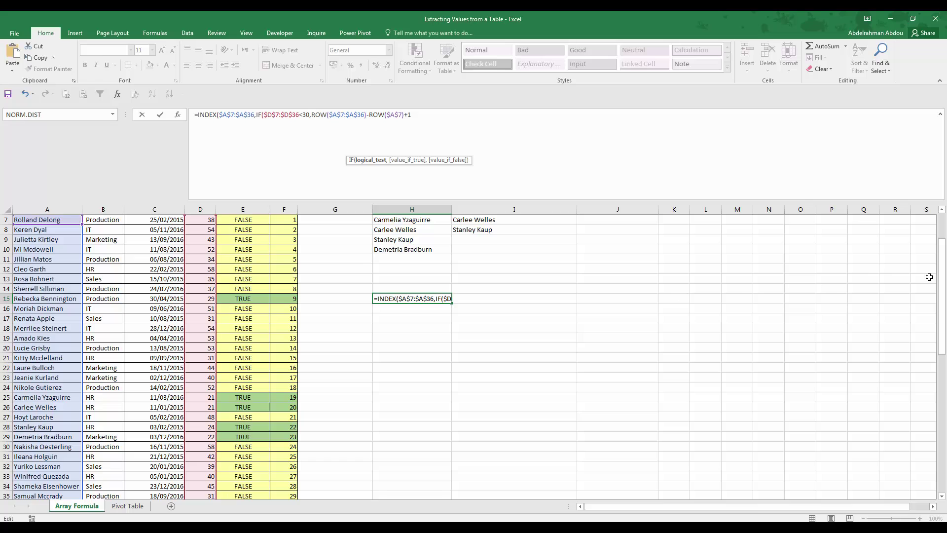
{"action": "left_click_drag", "start_coordinate": [944, 271], "coordinate": [943, 260]}
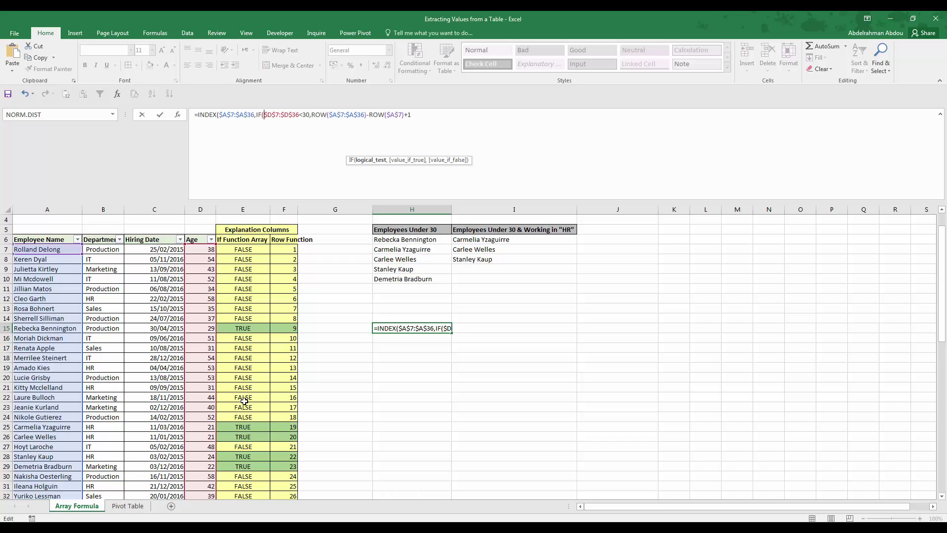
{"action": "left_click", "coordinate": [423, 115]}
{"action": "mouse_move", "coordinate": [411, 115]}
{"action": "left_mouse_down"}
{"action": "mouse_move", "coordinate": [305, 117]}
{"action": "mouse_move", "coordinate": [423, 118]}
{"action": "left_mouse_up"}
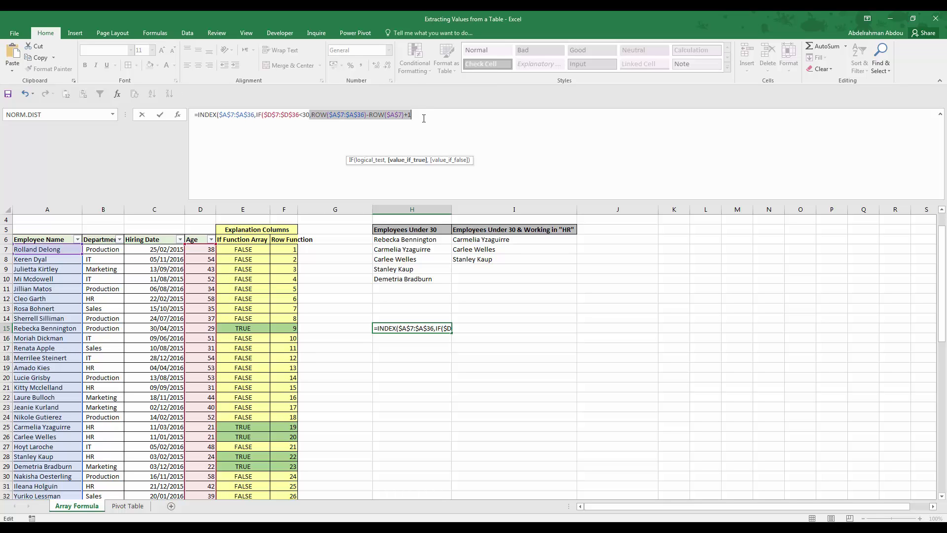
{"action": "left_click", "coordinate": [310, 115]}
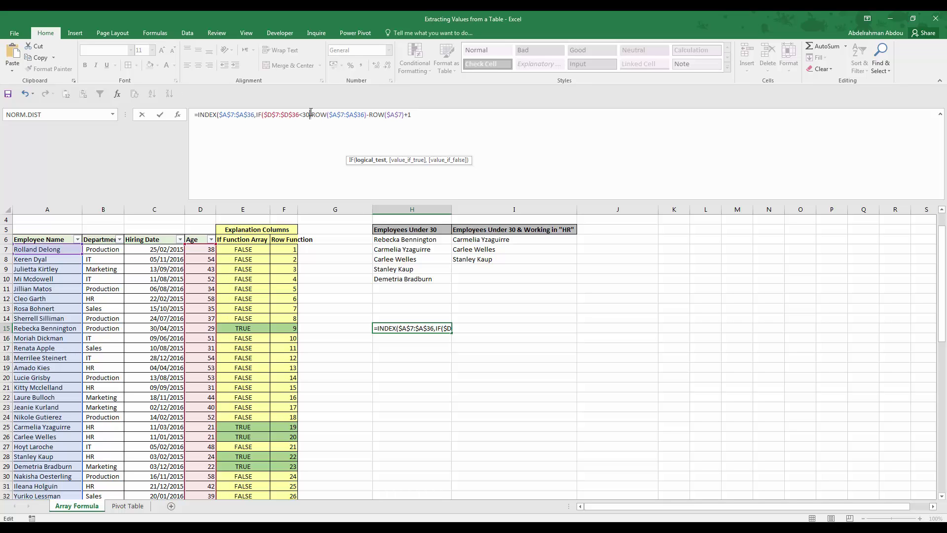
{"action": "left_click_drag", "start_coordinate": [309, 114], "coordinate": [268, 115]}
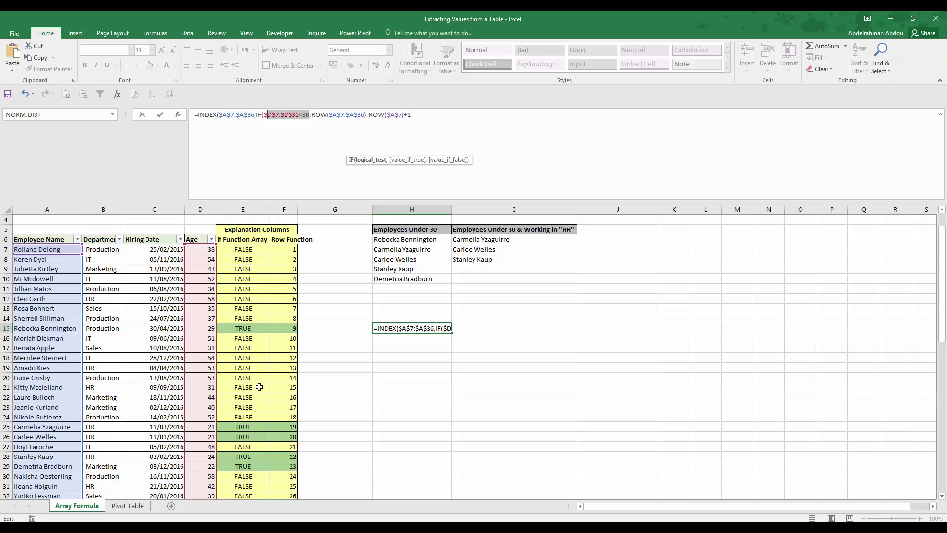
{"action": "left_click", "coordinate": [439, 121]}
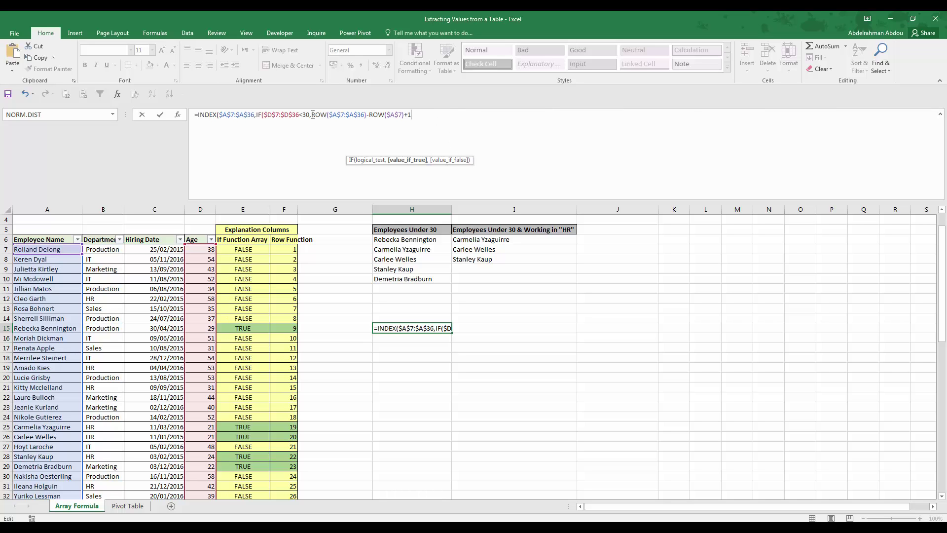
{"action": "mouse_move", "coordinate": [310, 114]}
{"action": "left_mouse_down"}
{"action": "mouse_move", "coordinate": [264, 115]}
{"action": "mouse_move", "coordinate": [310, 115]}
{"action": "left_mouse_up"}
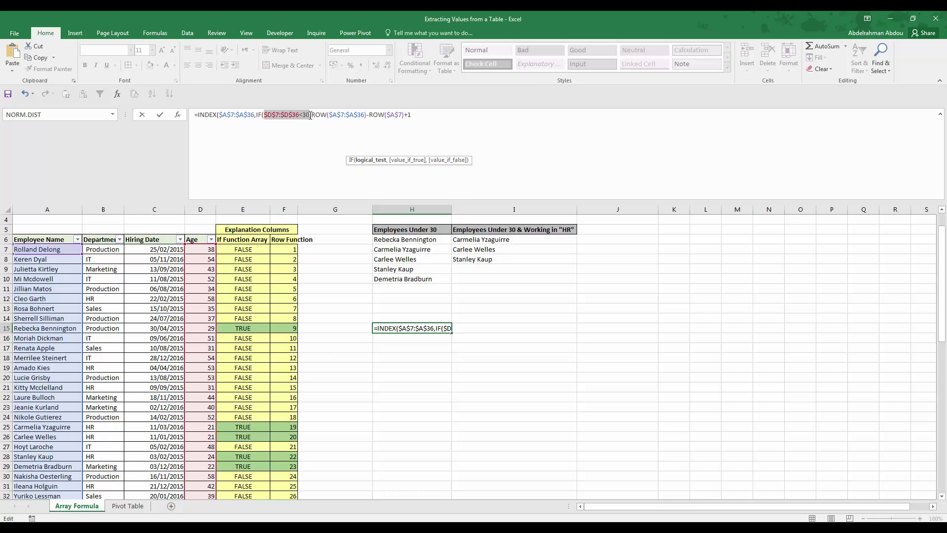
- Close the IF function with a parenthesis after the +1
{"action": "left_click", "coordinate": [452, 117]}
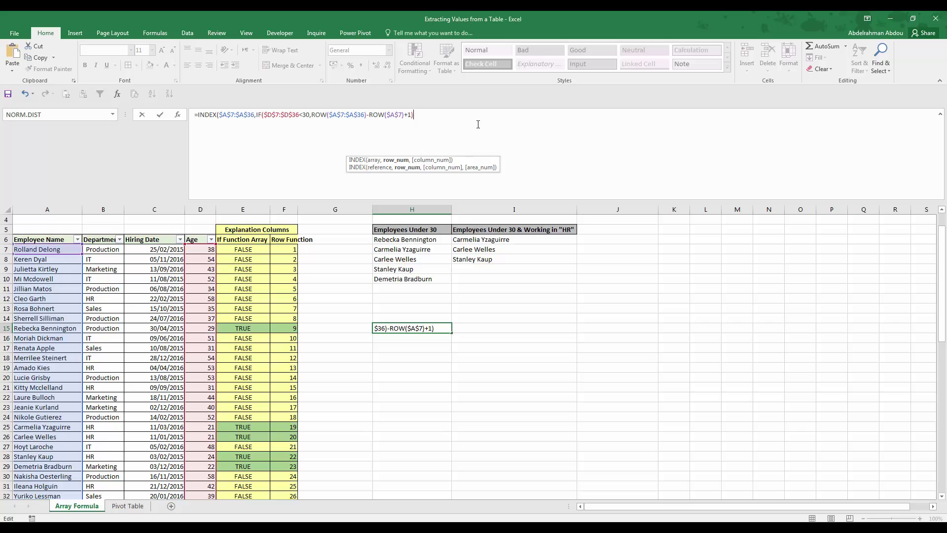
{"action": "key", "text": "ctrl+z"}
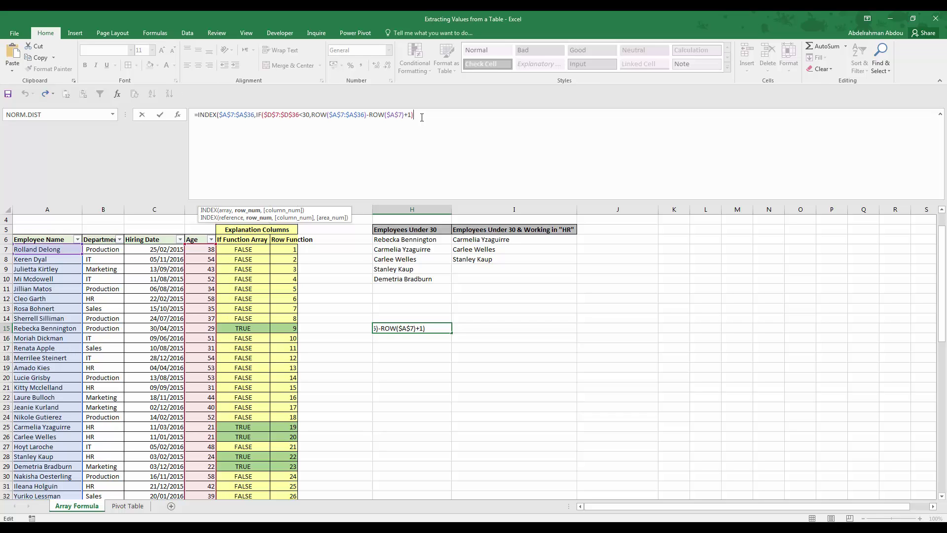
- Evaluate the complete IF expression in place to examine its array of row numbers and FALSE values, and restore the formula
{"action": "left_click_drag", "start_coordinate": [414, 115], "coordinate": [257, 116]}
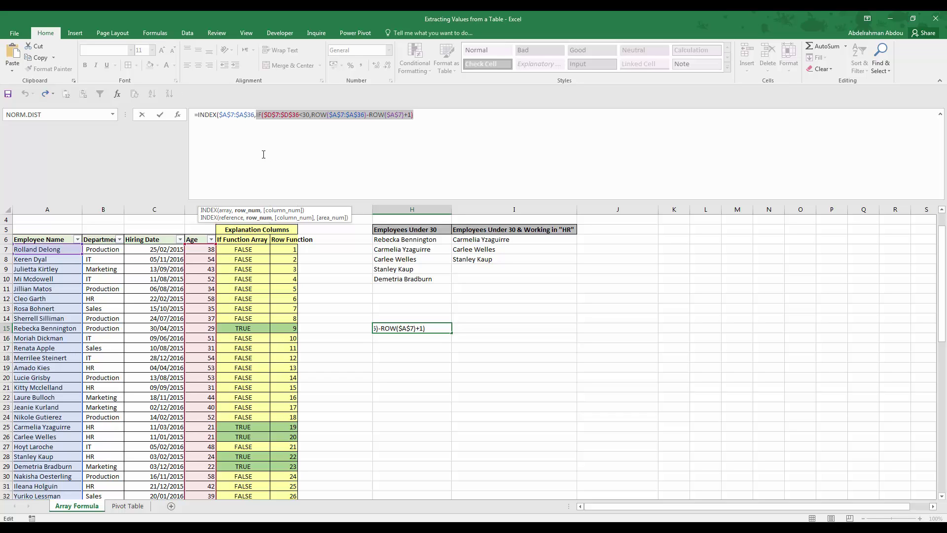
{"action": "key", "text": "F9"}
{"action": "key", "text": "Right"}
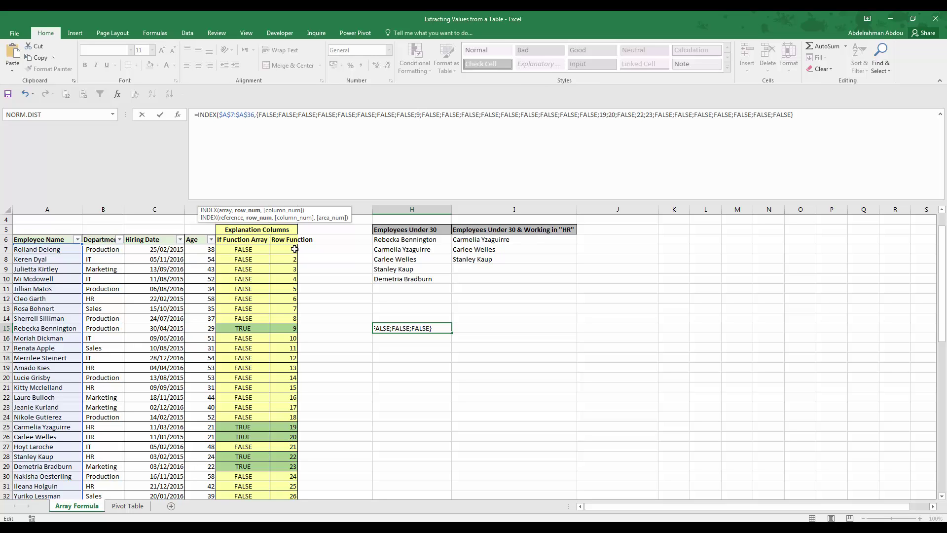
{"action": "double_click", "coordinate": [418, 114]}
{"action": "left_click", "coordinate": [432, 127]}
{"action": "double_click", "coordinate": [602, 114]}
{"action": "left_click", "coordinate": [607, 133]}
{"action": "left_click", "coordinate": [582, 122]}
{"action": "key", "text": "ctrl+z"}
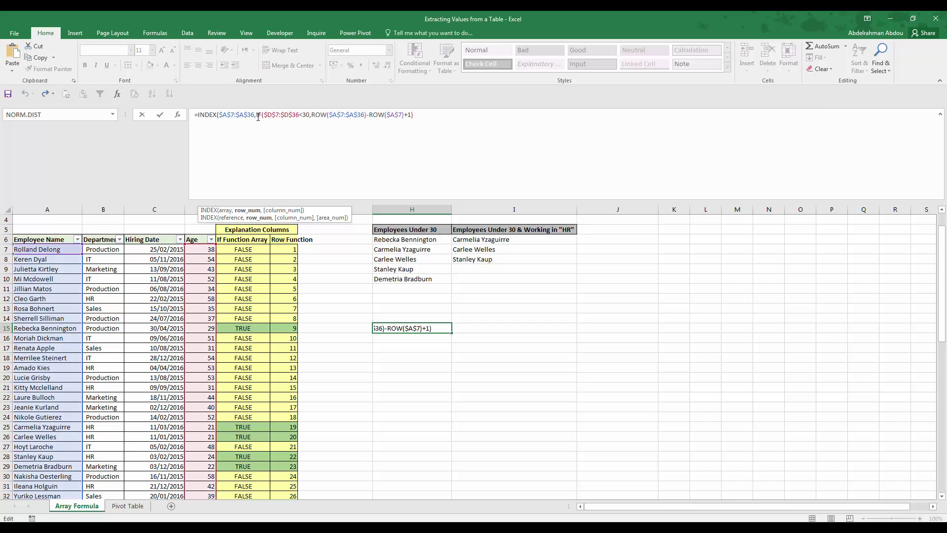
- Wrap the IF expression in a SMALL function by inserting SMALL( directly before it
{"action": "left_click", "coordinate": [257, 115]}
{"action": "type", "text": "smal"}
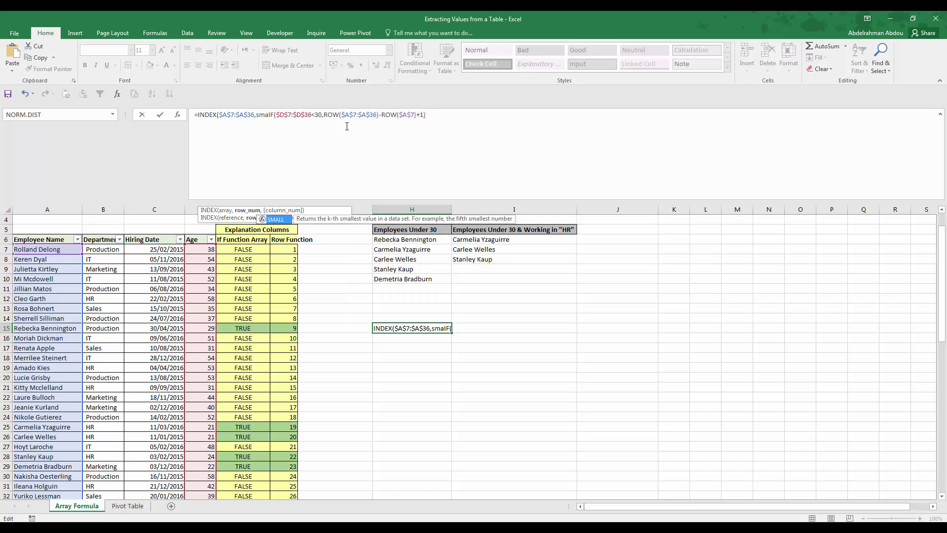
{"action": "key", "text": "Tab"}
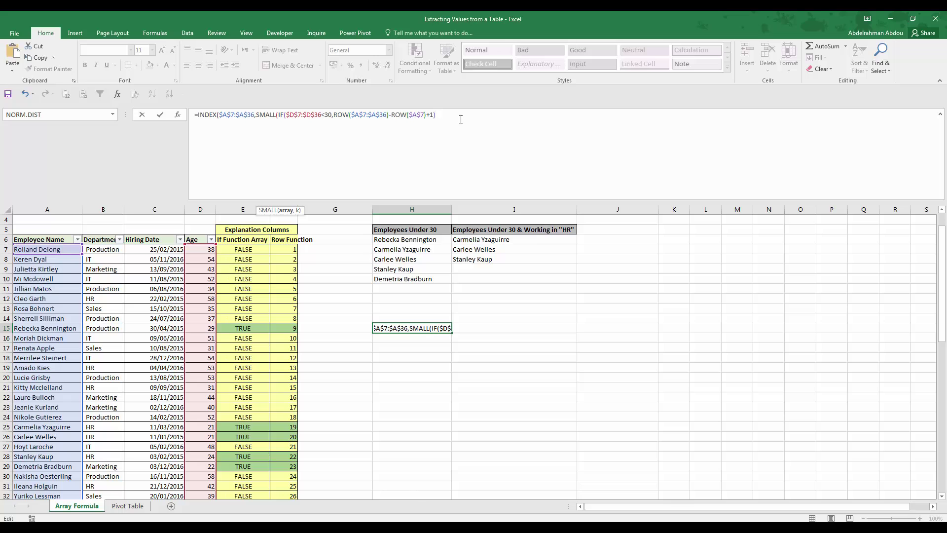
- Add ROWS($7:7) as SMALL's k argument, keeping the first row reference absolute and the second relative
{"action": "type", "text": ",ROWS("}
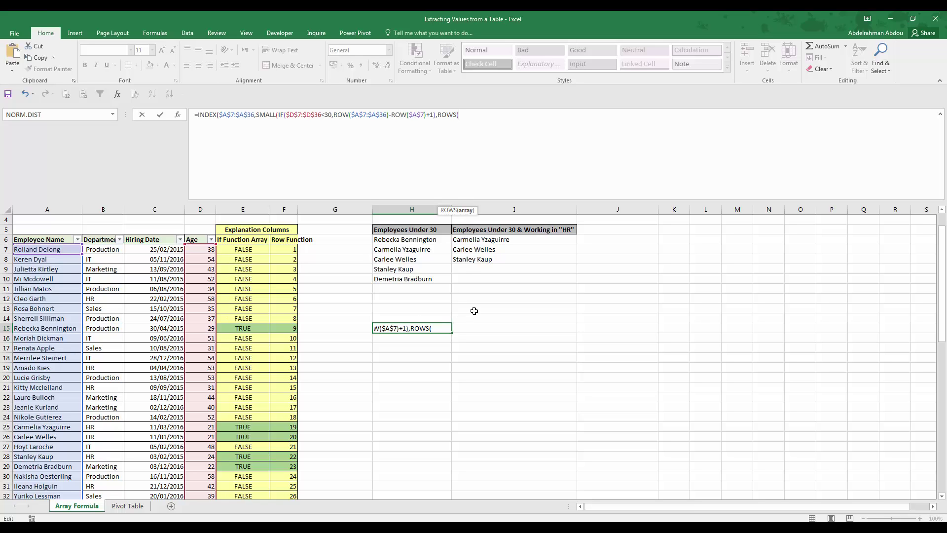
{"action": "left_click", "coordinate": [6, 251]}
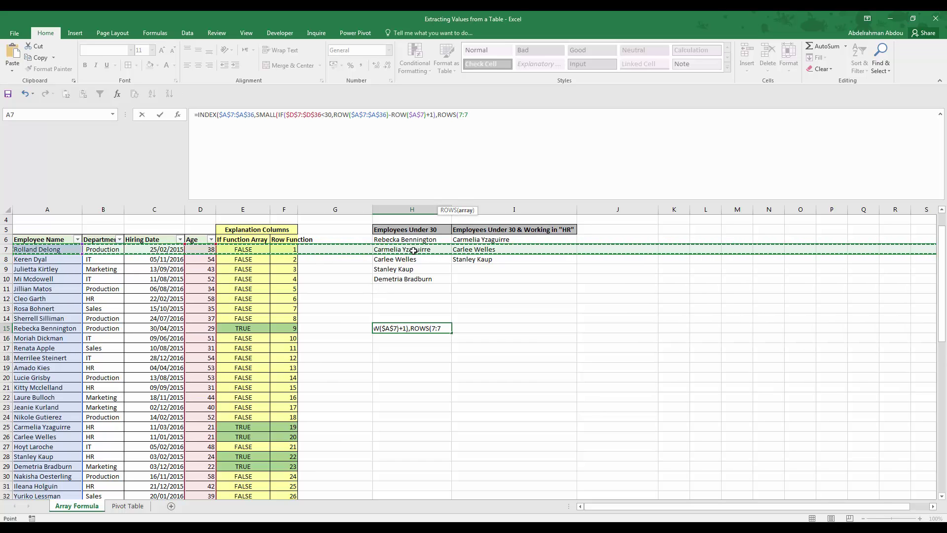
{"action": "key", "text": "F4"}
{"action": "left_click", "coordinate": [475, 115]}
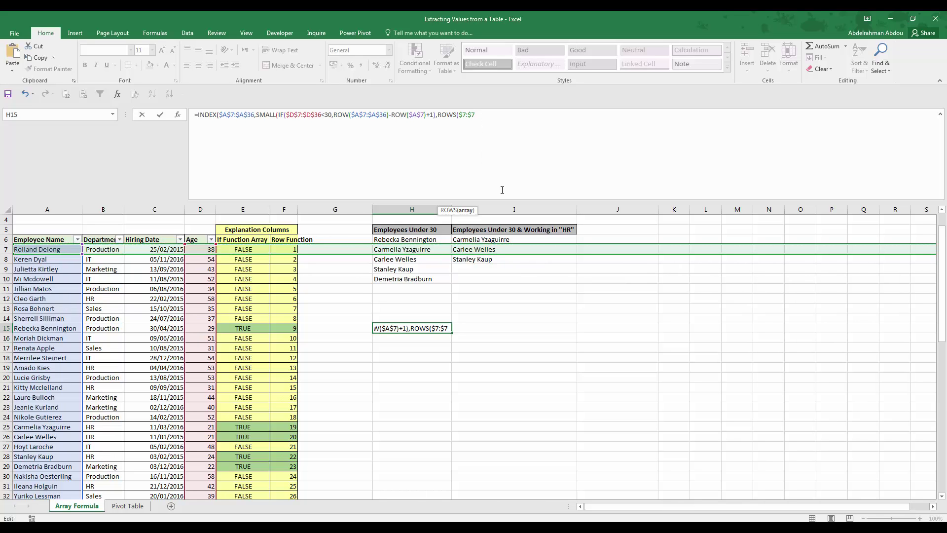
{"action": "key", "text": "Left"}
{"action": "key", "text": "BackSpace"}
{"action": "left_click", "coordinate": [474, 115]}
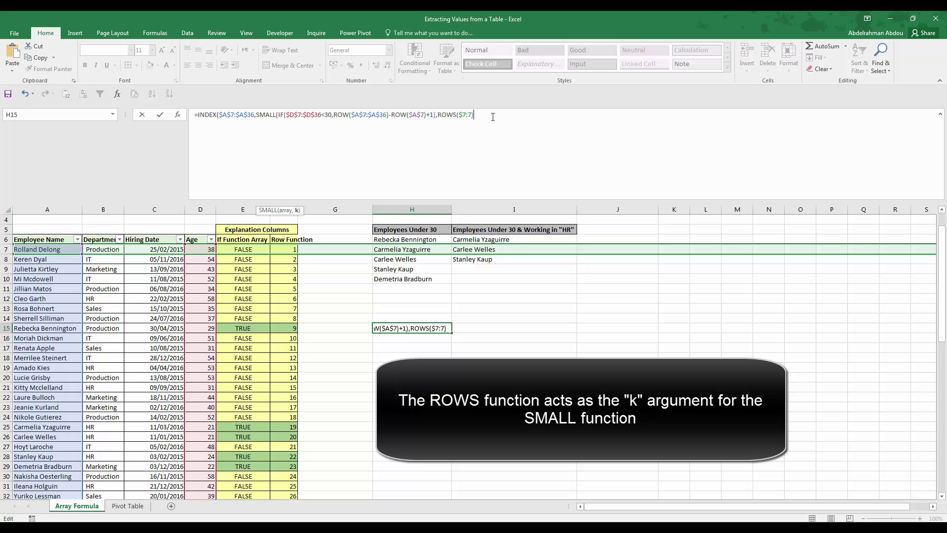
- Close the SMALL function and complete INDEX with column number 1 and a closing parenthesis
{"action": "left_click", "coordinate": [248, 118]}
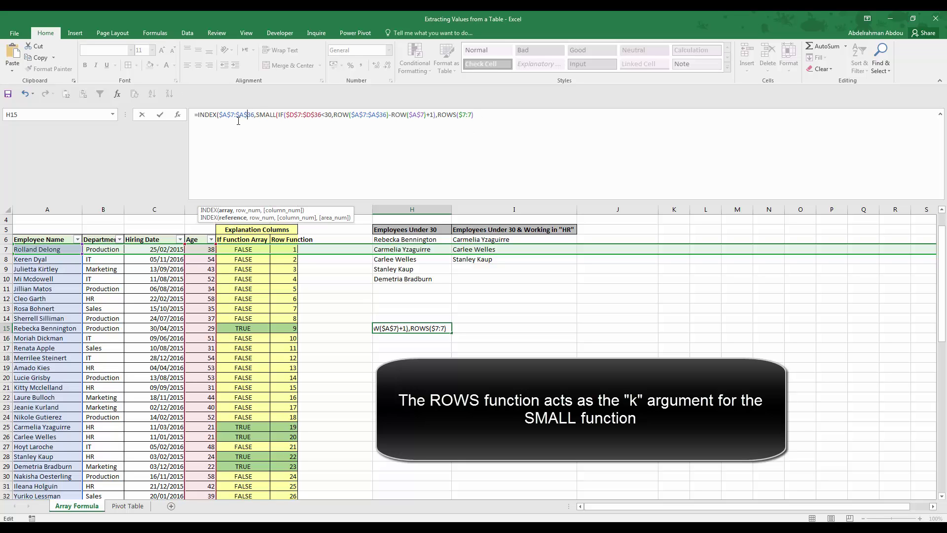
{"action": "left_click", "coordinate": [253, 216]}
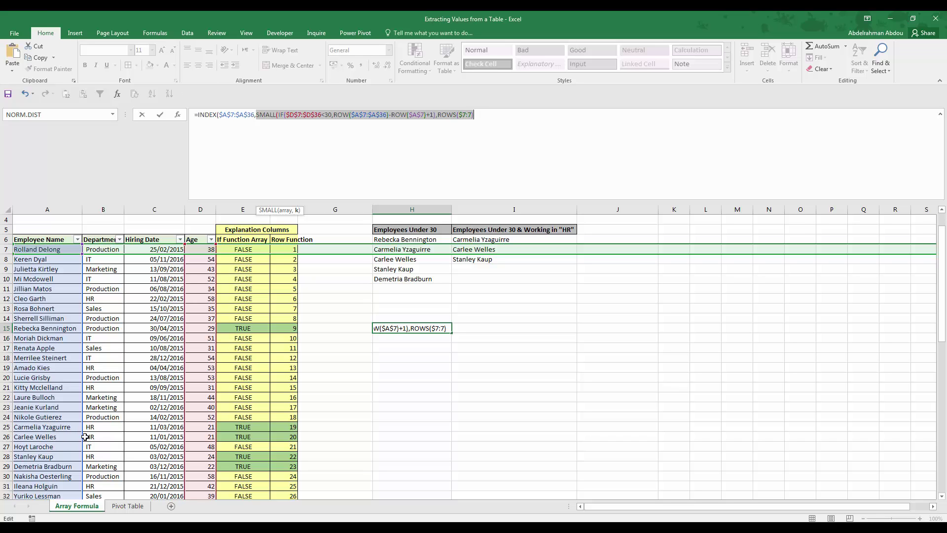
{"action": "left_click", "coordinate": [499, 115]}
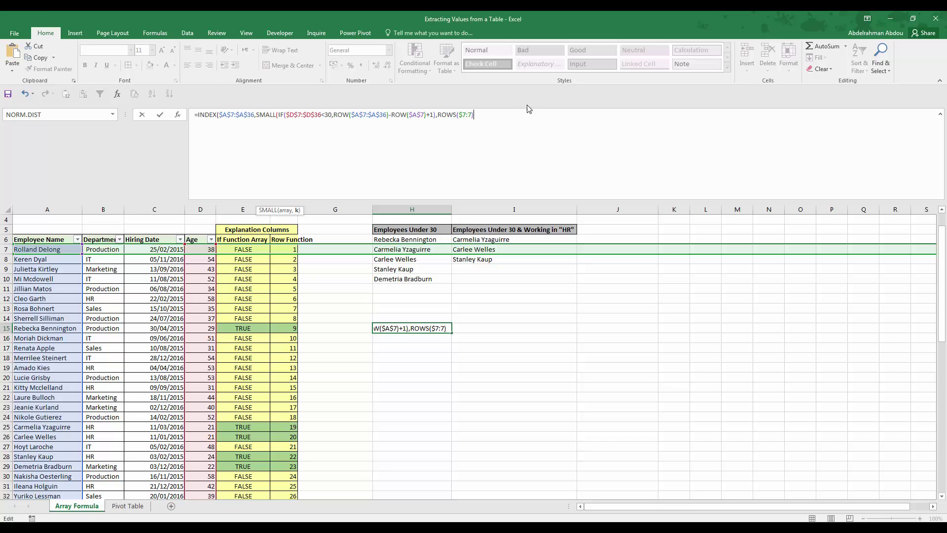
{"action": "key", "text": "Right"}
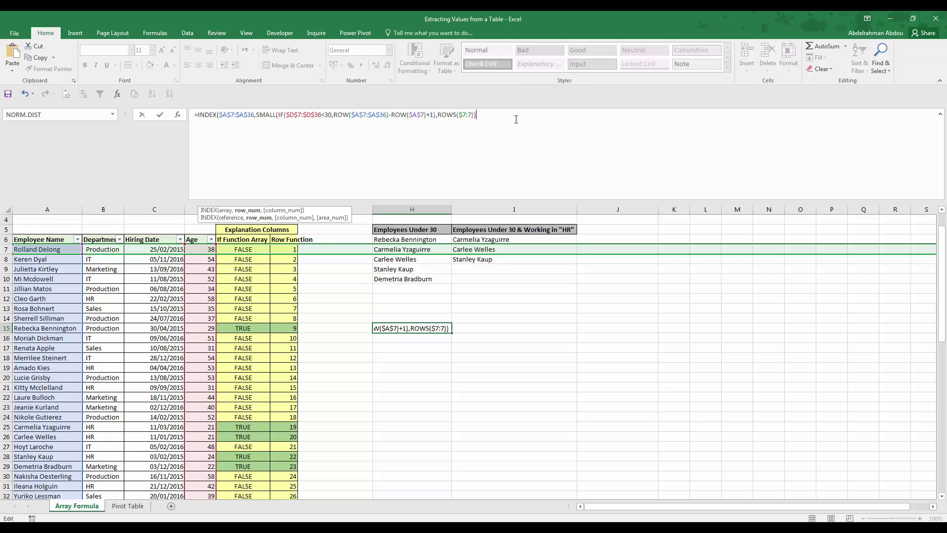
{"action": "type", "text": ",1"}
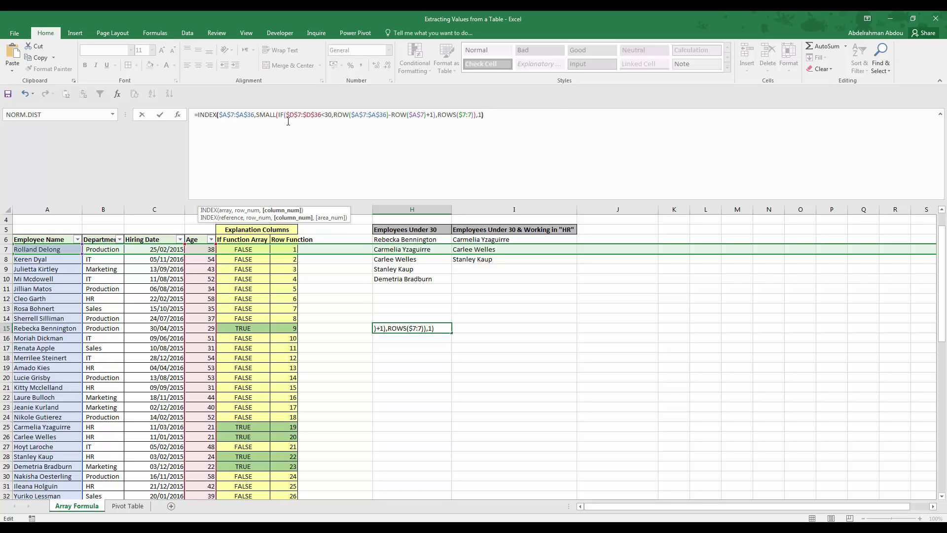
- Review the finished formula's INDEX array, SMALL row number and ROWS arguments
{"action": "left_click", "coordinate": [211, 116]}
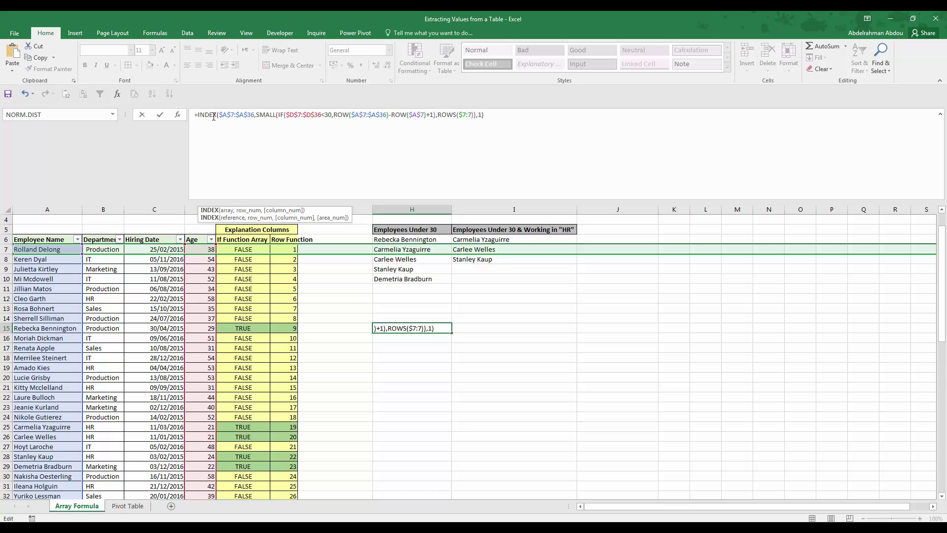
{"action": "left_click", "coordinate": [243, 115]}
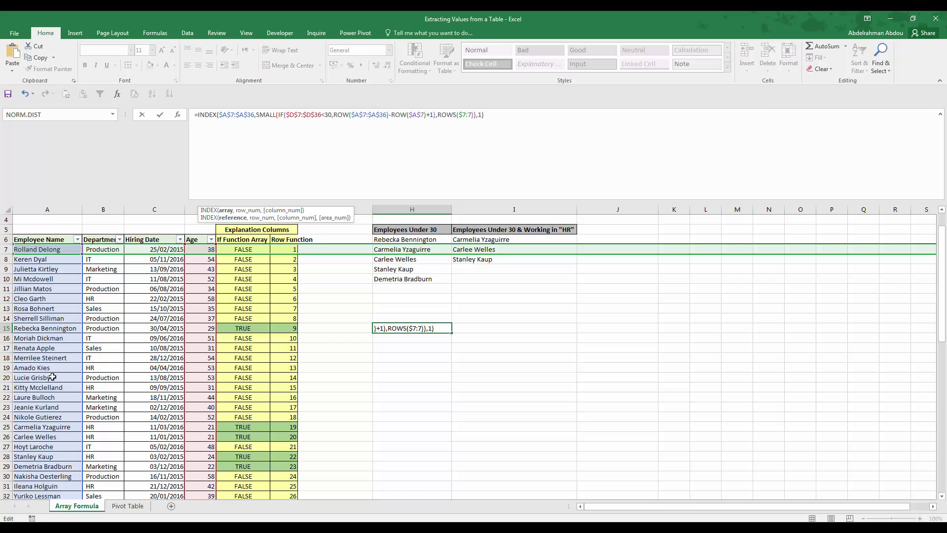
{"action": "left_click", "coordinate": [264, 119]}
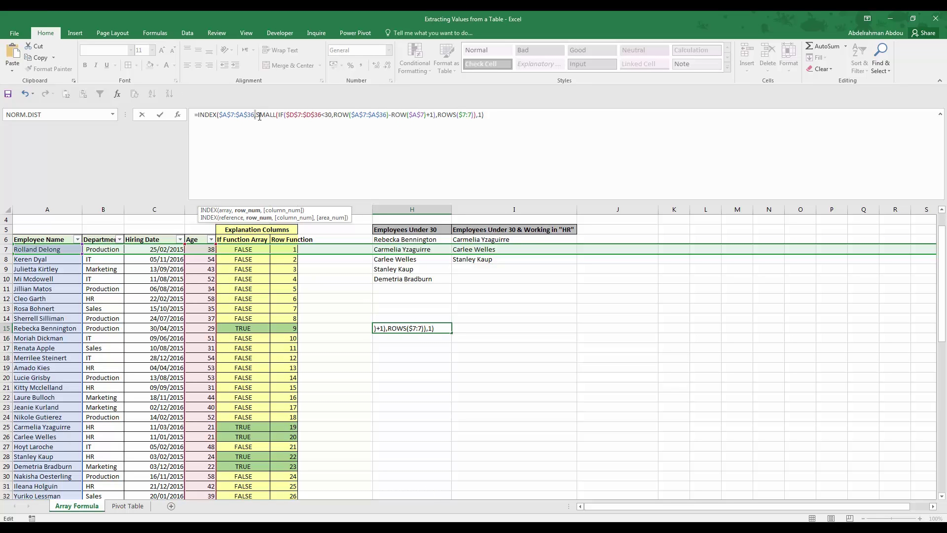
{"action": "left_click_drag", "start_coordinate": [256, 116], "coordinate": [476, 116]}
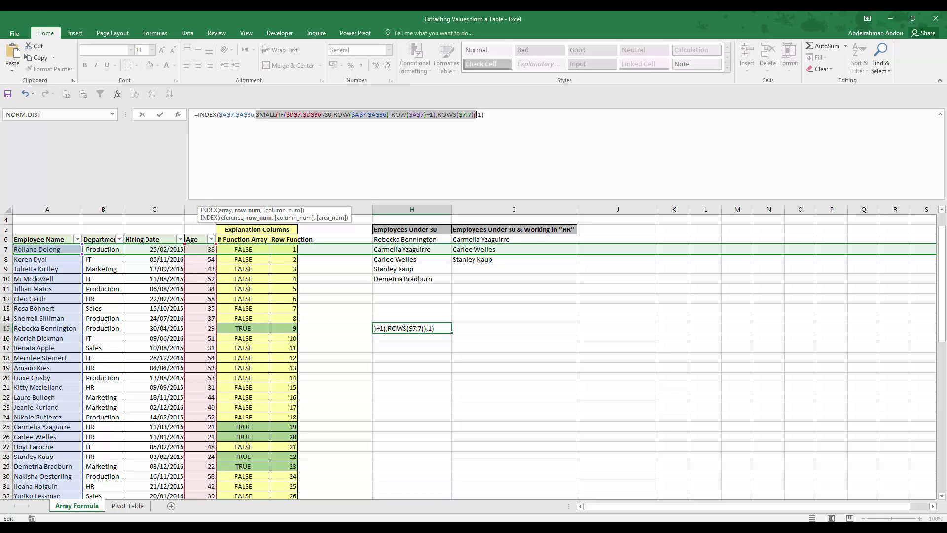
{"action": "left_click", "coordinate": [271, 116]}
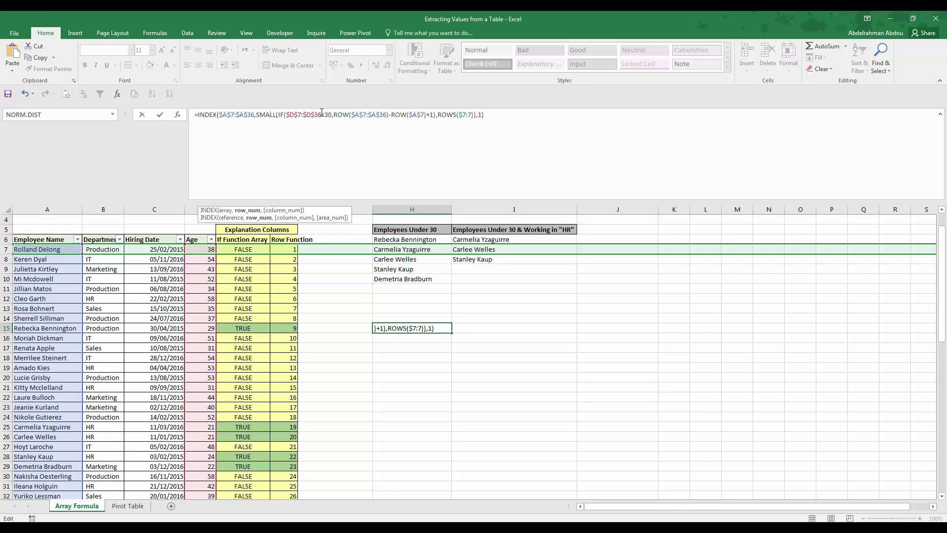
{"action": "left_click", "coordinate": [448, 116]}
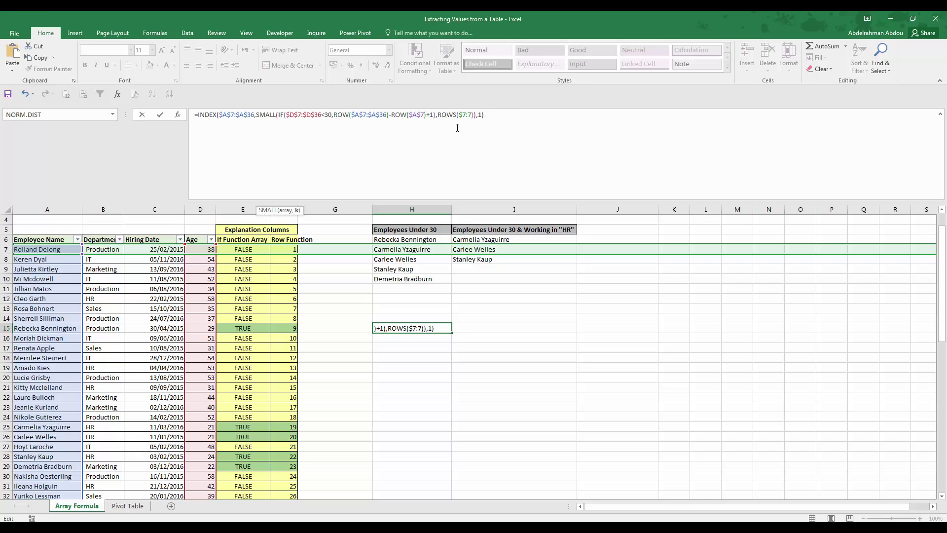
- Enter the completed INDEX formula in H15 as an array formula
{"action": "left_click", "coordinate": [500, 114]}
{"action": "scroll", "coordinate": [536, 121], "scroll_direction": "up", "scroll_amount": 1}
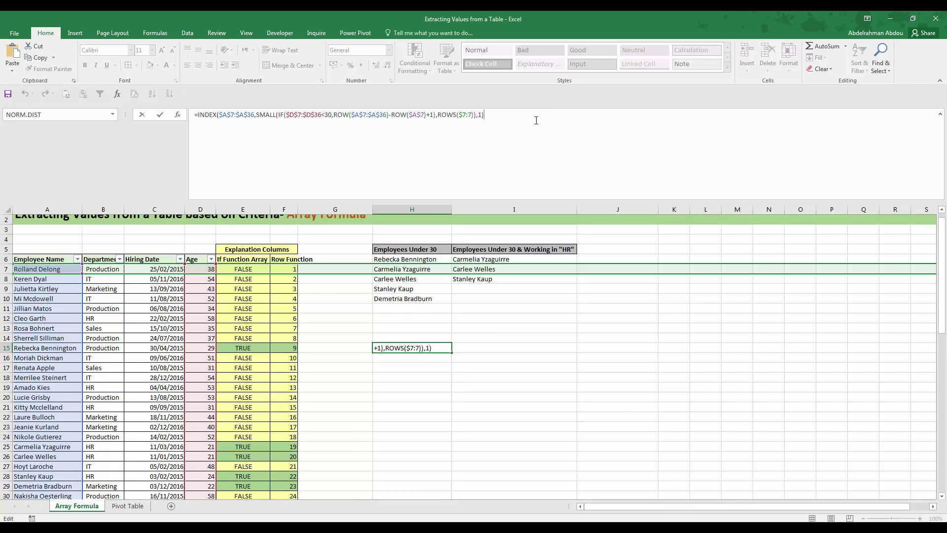
{"action": "key", "text": "ctrl+shift+Return"}
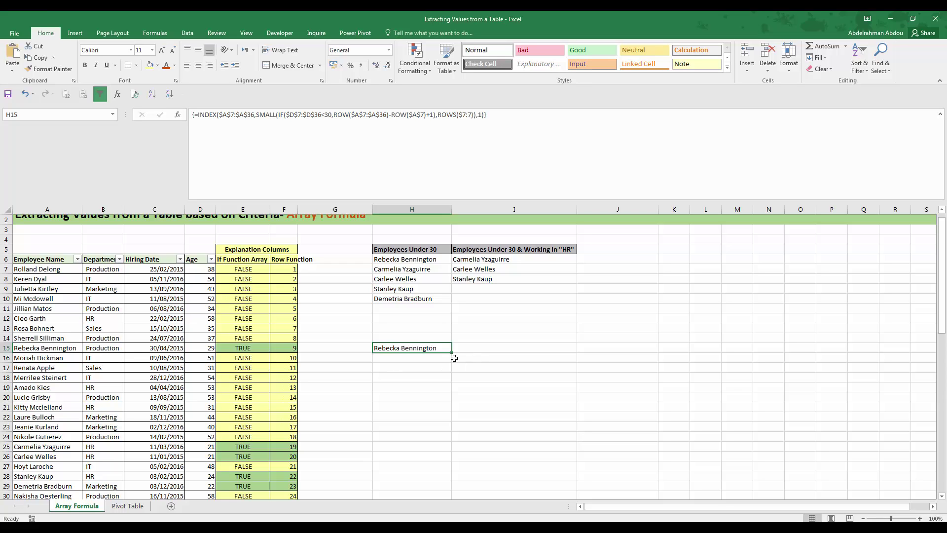
- Fill the array formula from H15 down to H30 and check the copied formulas in H16, H18 and H19
{"action": "left_click_drag", "start_coordinate": [452, 352], "coordinate": [436, 496]}
{"action": "scroll", "coordinate": [424, 356], "scroll_direction": "down", "scroll_amount": 1}
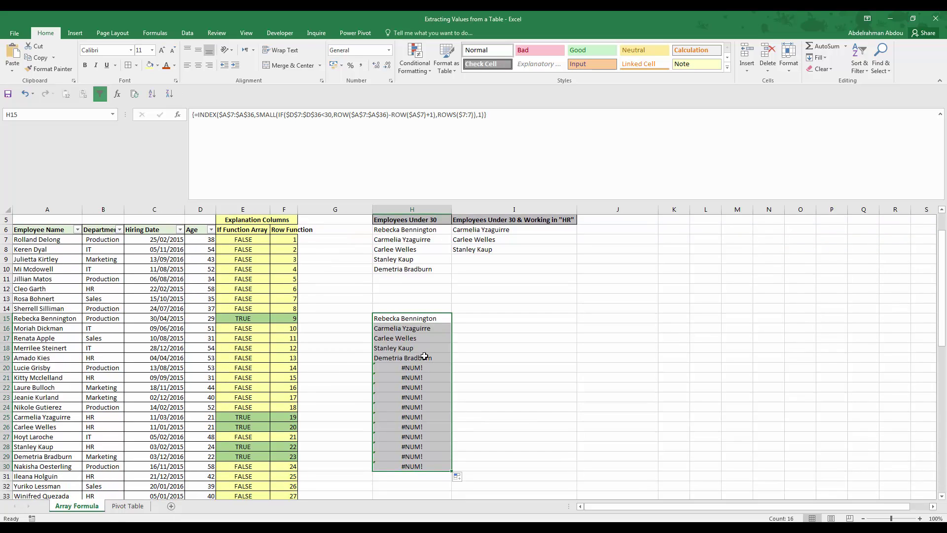
{"action": "left_click", "coordinate": [424, 328]}
{"action": "left_click", "coordinate": [422, 345]}
{"action": "left_click", "coordinate": [422, 359]}
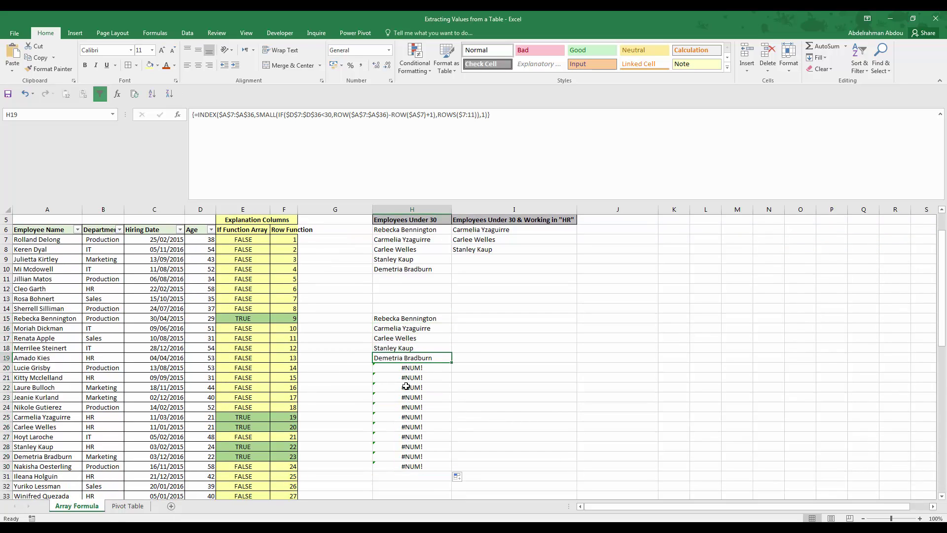
- Check the copied formulas at the end of the filled range, in H20, H21, H29 and H30
{"action": "left_click", "coordinate": [423, 368]}
{"action": "left_click", "coordinate": [431, 377]}
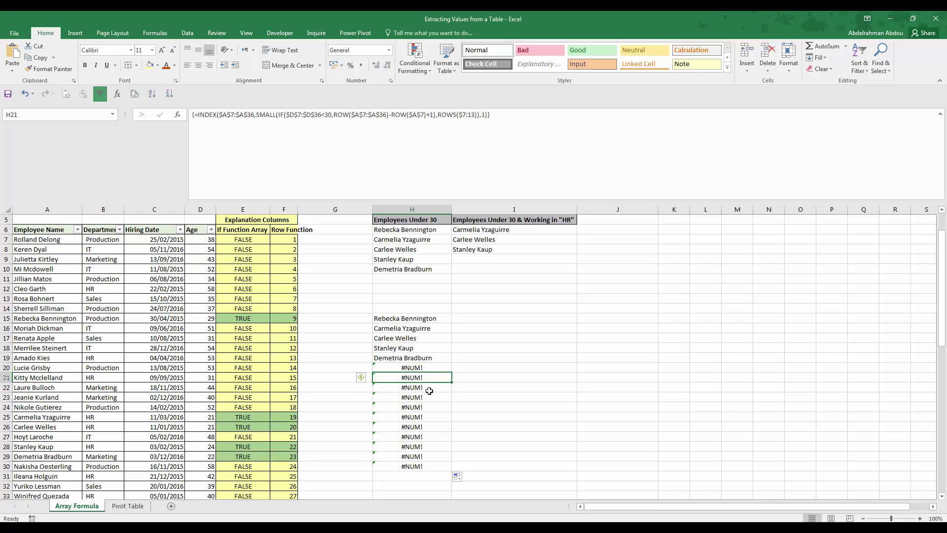
{"action": "left_click", "coordinate": [422, 456]}
{"action": "left_click", "coordinate": [419, 465]}
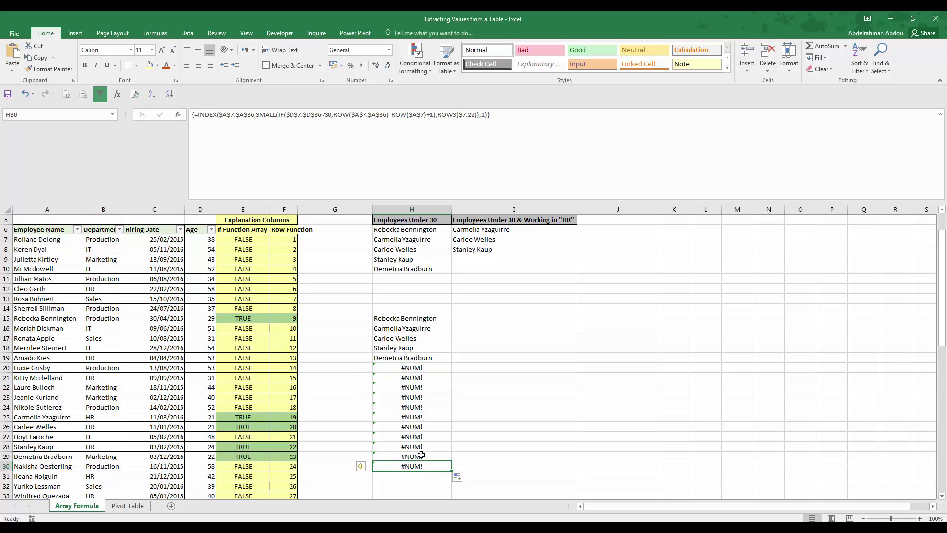
- Wrap the H15 formula in IFERROR with an empty string "" as the error value and re-enter it as an array formula
{"action": "left_click", "coordinate": [422, 319]}
{"action": "left_click", "coordinate": [202, 118]}
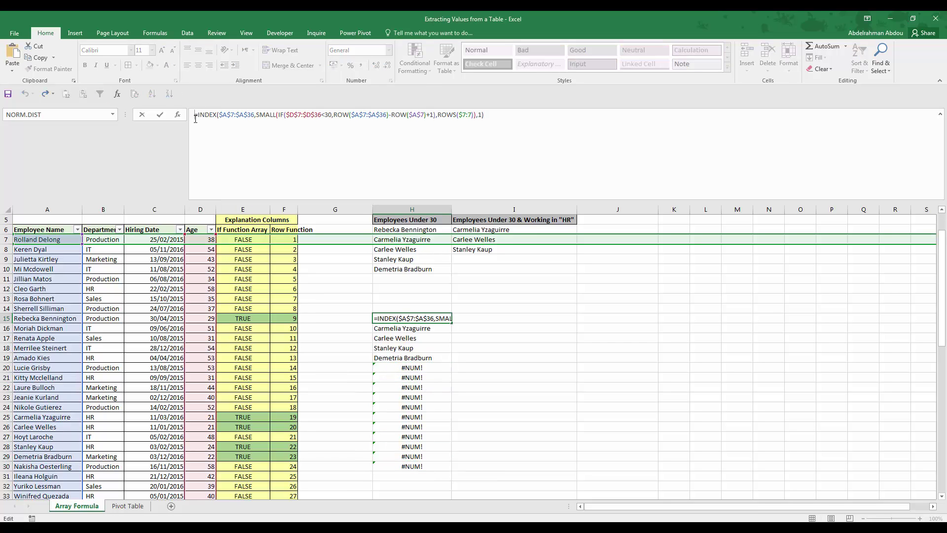
{"action": "type", "text": "IFERROR("}
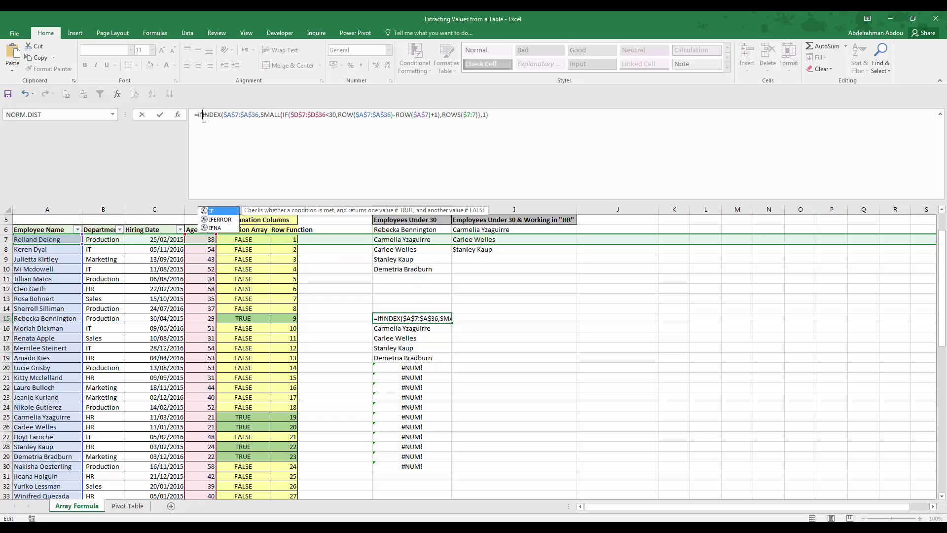
{"action": "key", "text": "End"}
{"action": "type", "text": "m"}
{"action": "key", "text": "BackSpace"}
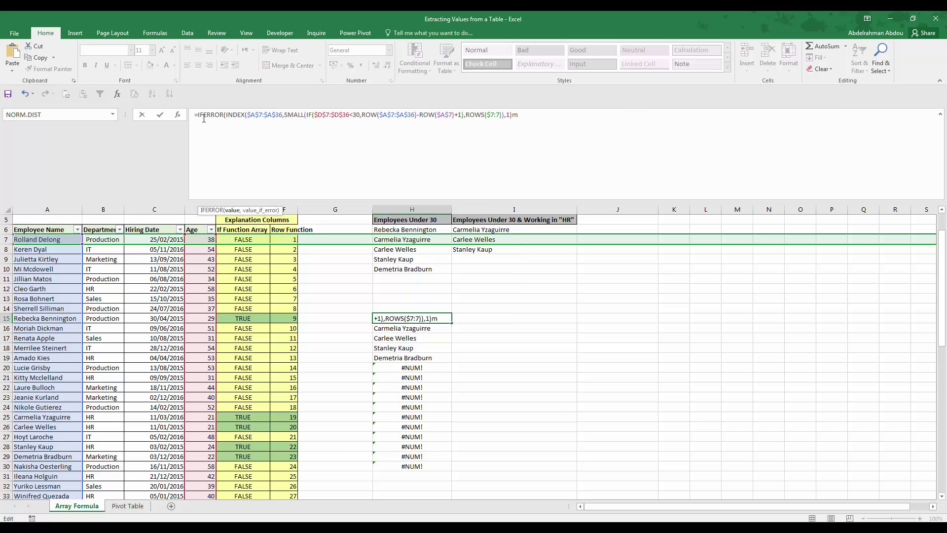
{"action": "type", "text": ",\"\""}
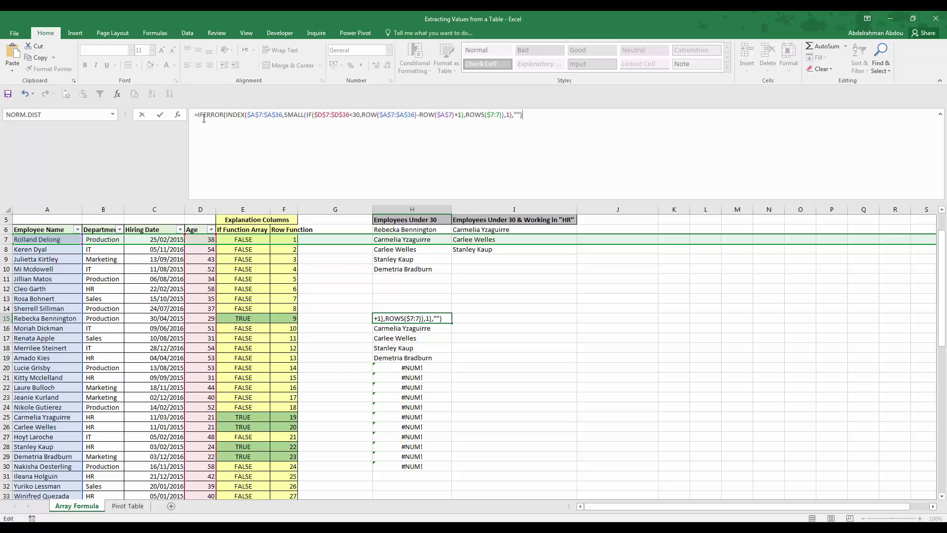
{"action": "key", "text": "ctrl+shift+Return"}
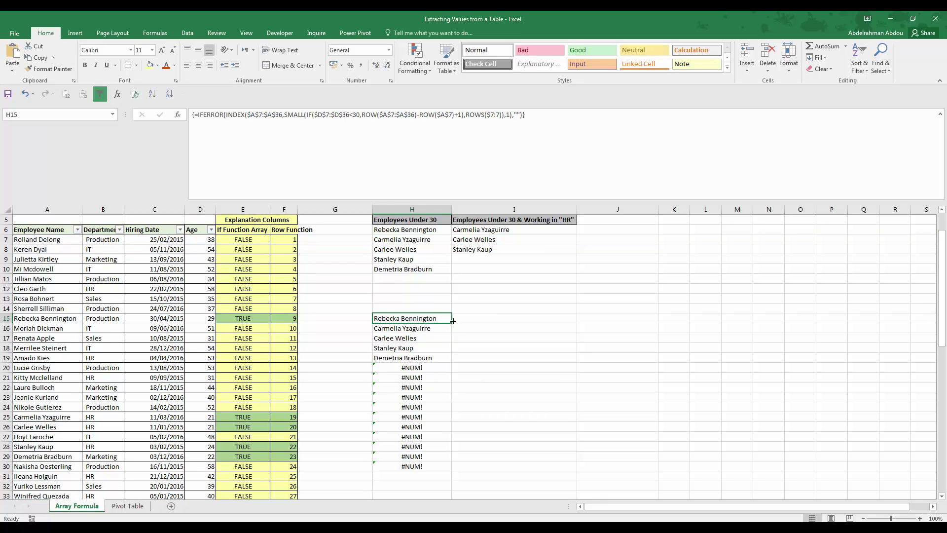
- Fill the IFERROR array formula from H15 down to H30 and check the copies in H20, H22 and H27
{"action": "left_click_drag", "start_coordinate": [453, 321], "coordinate": [448, 466]}
{"action": "left_click", "coordinate": [402, 318]}
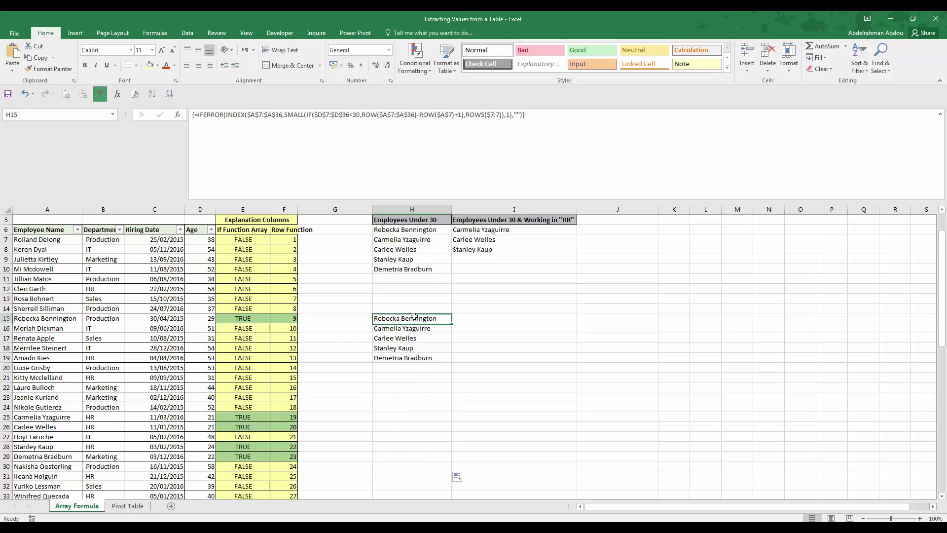
{"action": "left_click", "coordinate": [409, 371]}
{"action": "left_click", "coordinate": [418, 385]}
{"action": "left_click", "coordinate": [418, 437]}
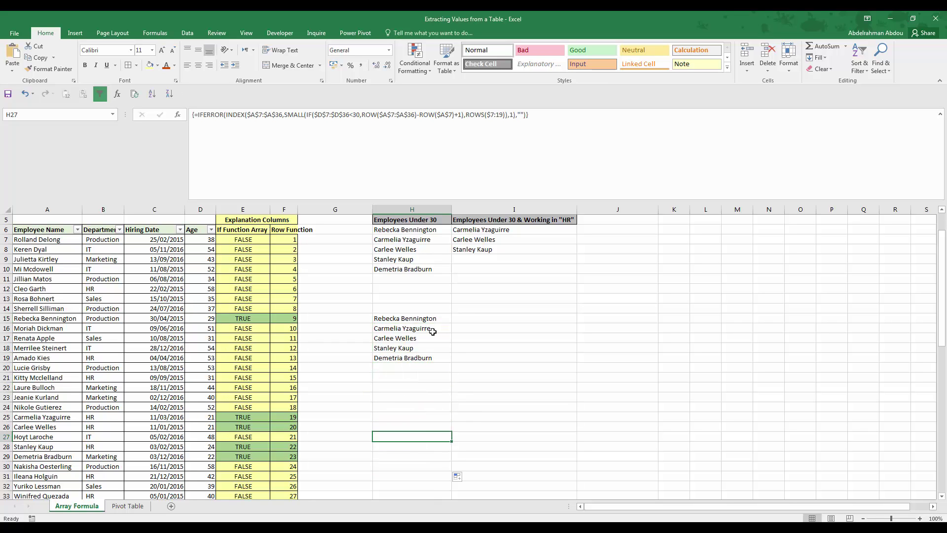
- Copy the full formula text of H15 and paste it into I15 without shifting its references
{"action": "left_click", "coordinate": [426, 318]}
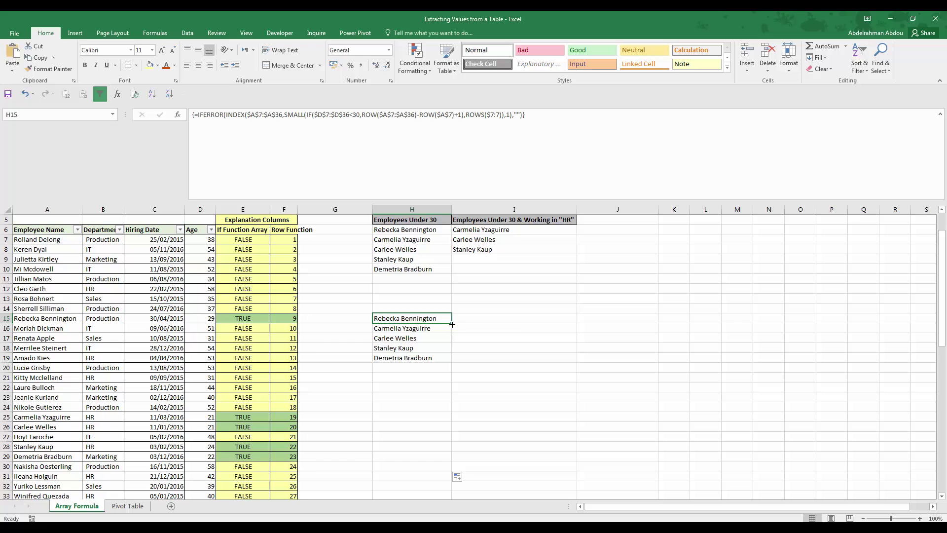
{"action": "scroll", "coordinate": [452, 324], "scroll_direction": "down", "scroll_amount": 1}
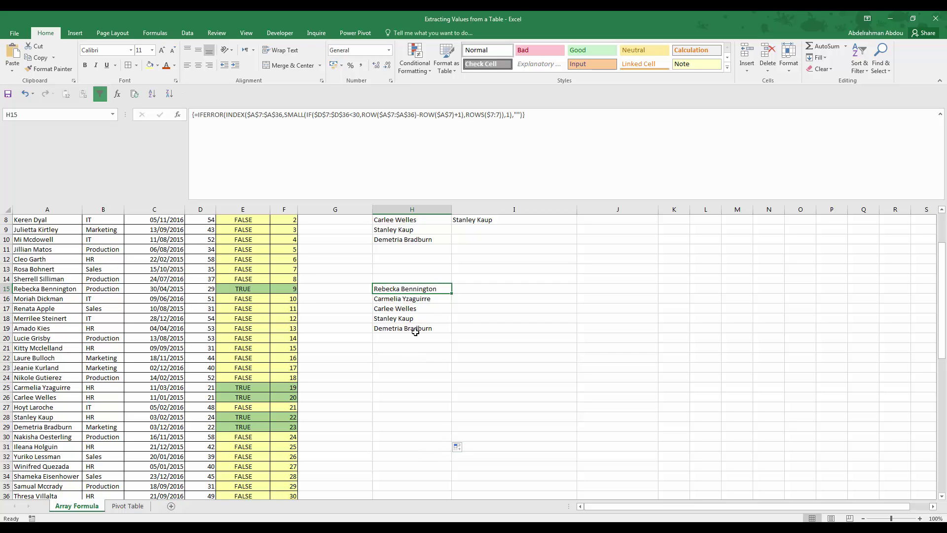
{"action": "scroll", "coordinate": [415, 331], "scroll_direction": "up", "scroll_amount": 1}
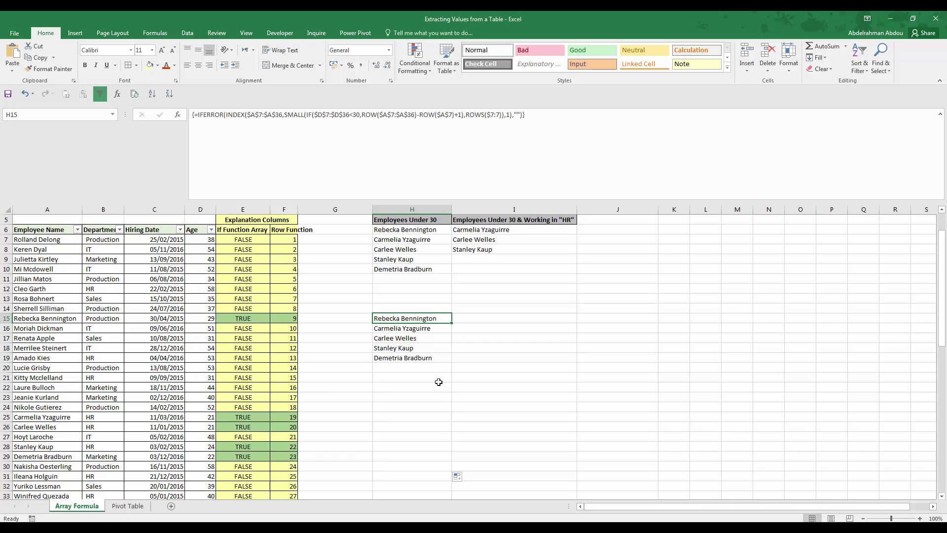
{"action": "scroll", "coordinate": [438, 381], "scroll_direction": "up", "scroll_amount": 2}
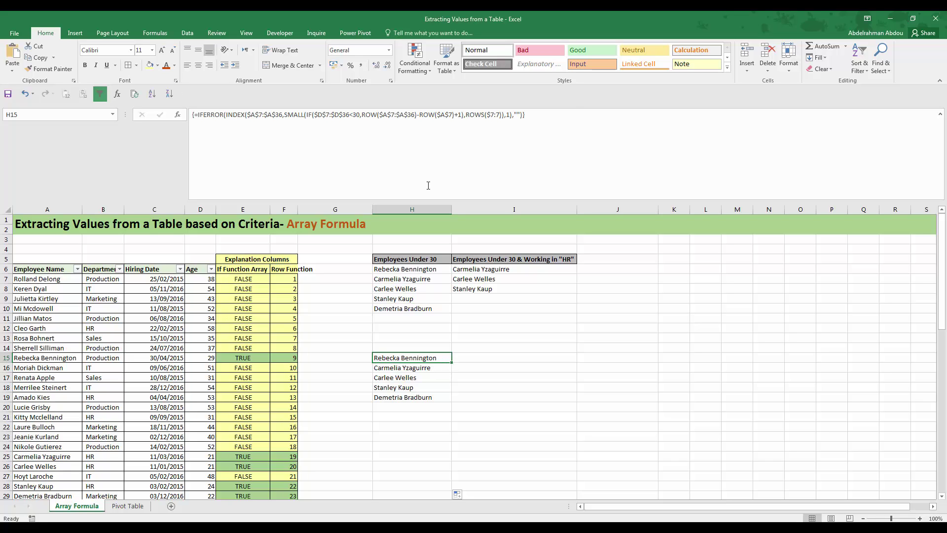
{"action": "triple_click", "coordinate": [552, 124]}
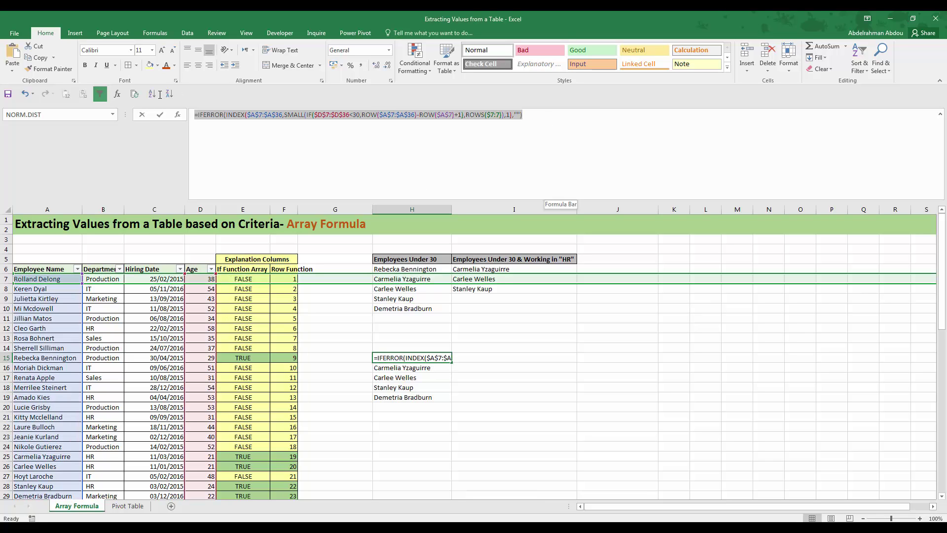
{"action": "right_click", "coordinate": [242, 115]}
{"action": "left_click", "coordinate": [263, 132]}
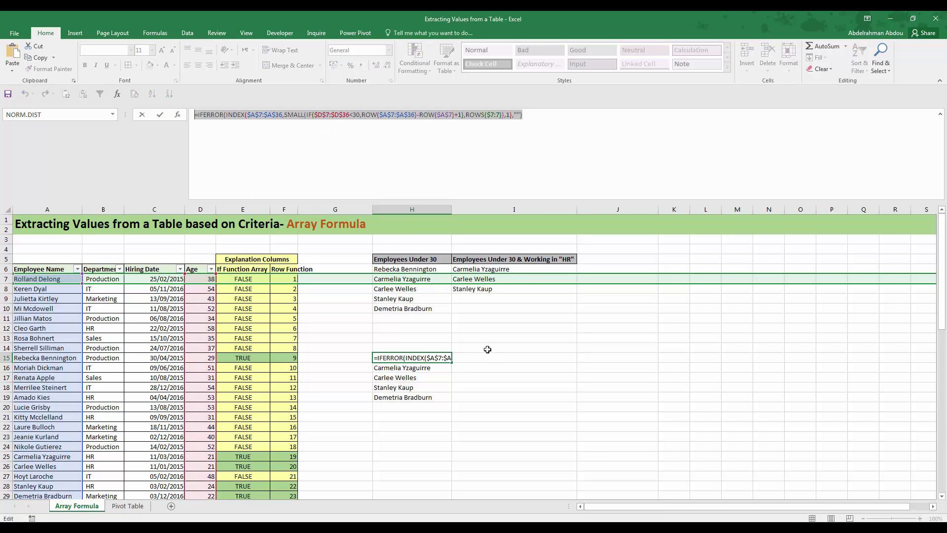
{"action": "key", "text": "Escape"}
{"action": "left_click", "coordinate": [489, 357]}
{"action": "left_click", "coordinate": [369, 124]}
{"action": "key", "text": "ctrl+v"}
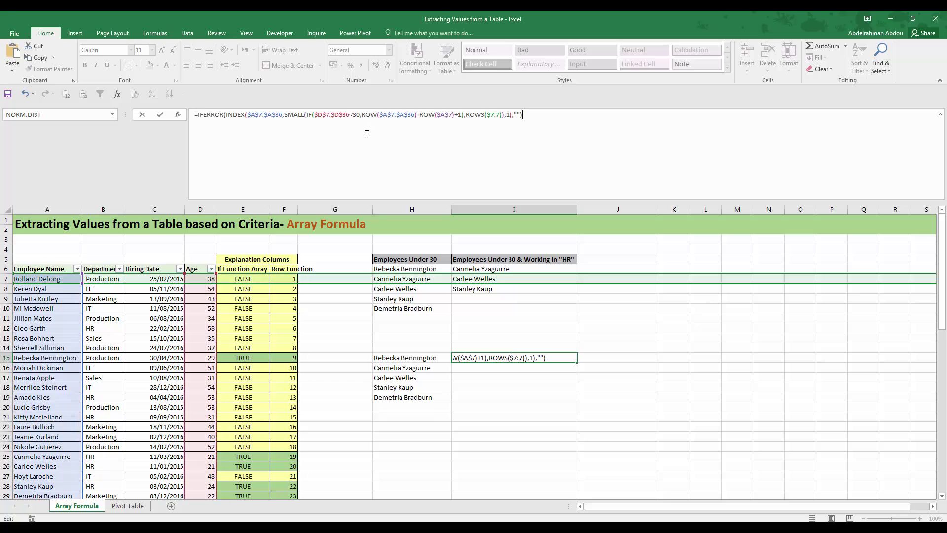
- Try AND($D$7:$D$36<30,$B$7:$B$36="HR") as the IF logical test in I15 and enter it as an array formula
{"action": "left_click", "coordinate": [286, 118]}
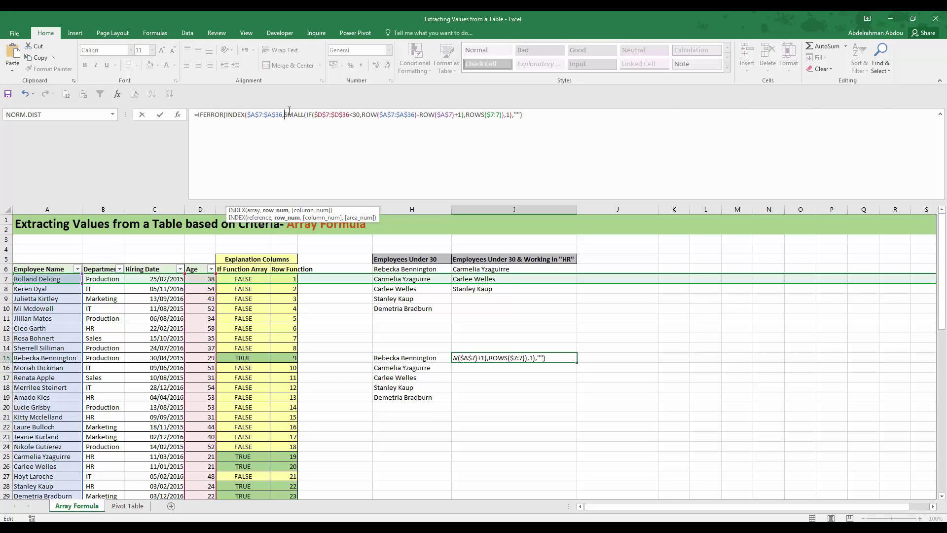
{"action": "left_click", "coordinate": [316, 115]}
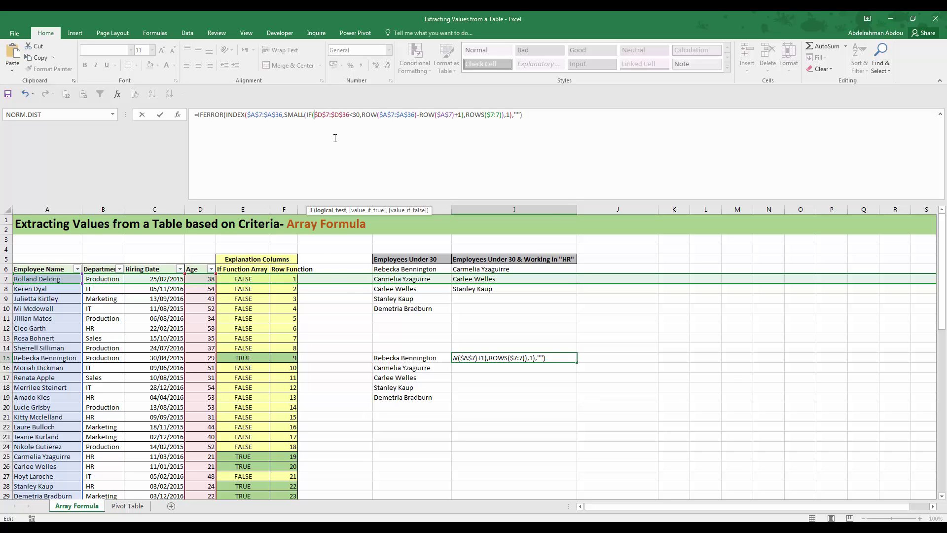
{"action": "type", "text": "and"}
{"action": "key", "text": "Tab"}
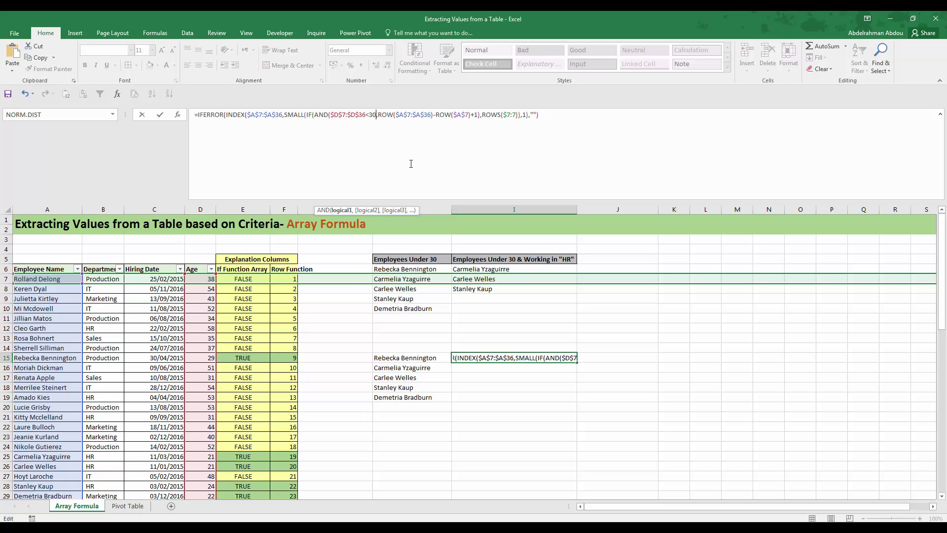
{"action": "type", "text": ","}
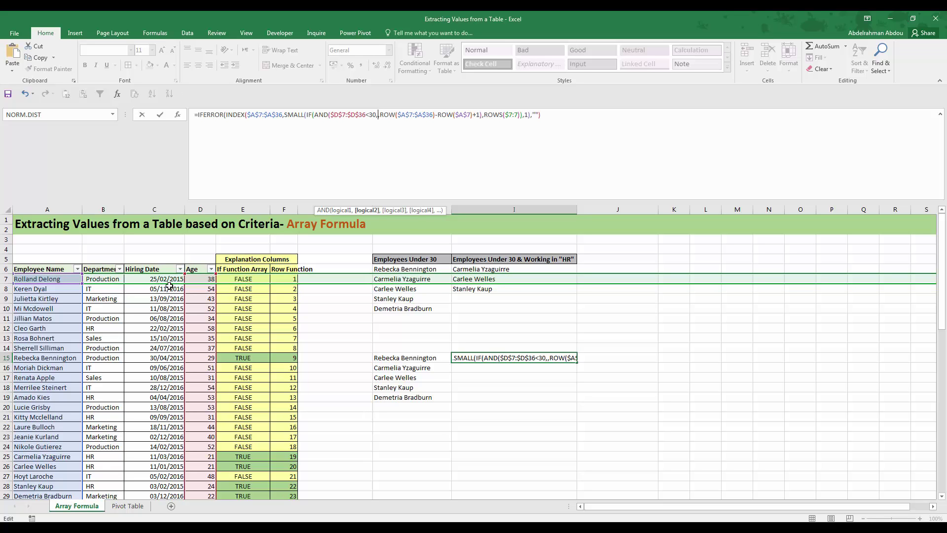
{"action": "left_click", "coordinate": [104, 279]}
{"action": "key", "text": "ctrl+shift+Down"}
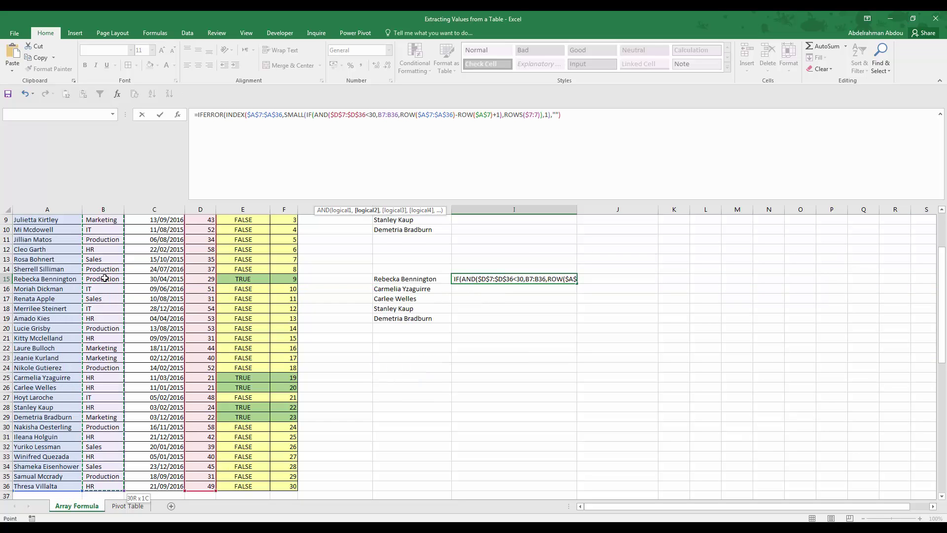
{"action": "key", "text": "F4"}
{"action": "type", "text": "=\"HR"}
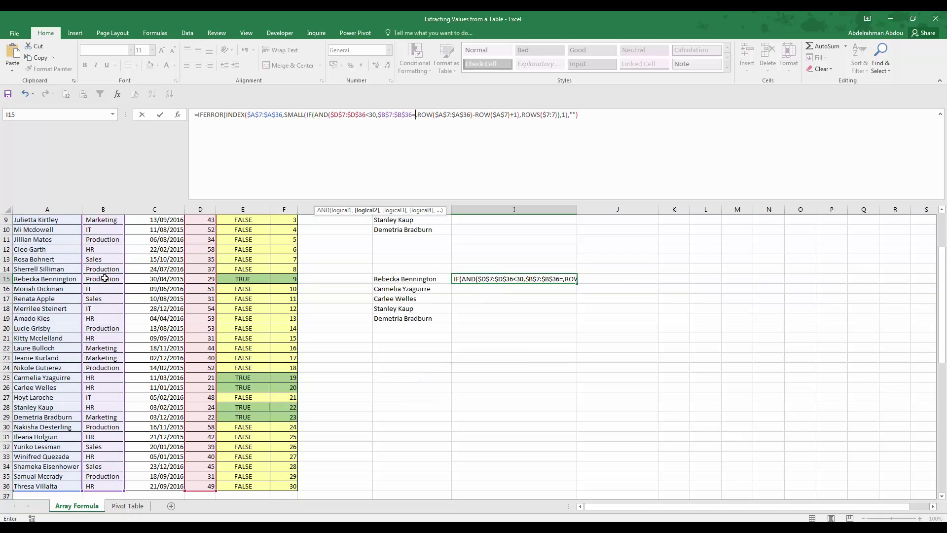
{"action": "type", "text": "\")"}
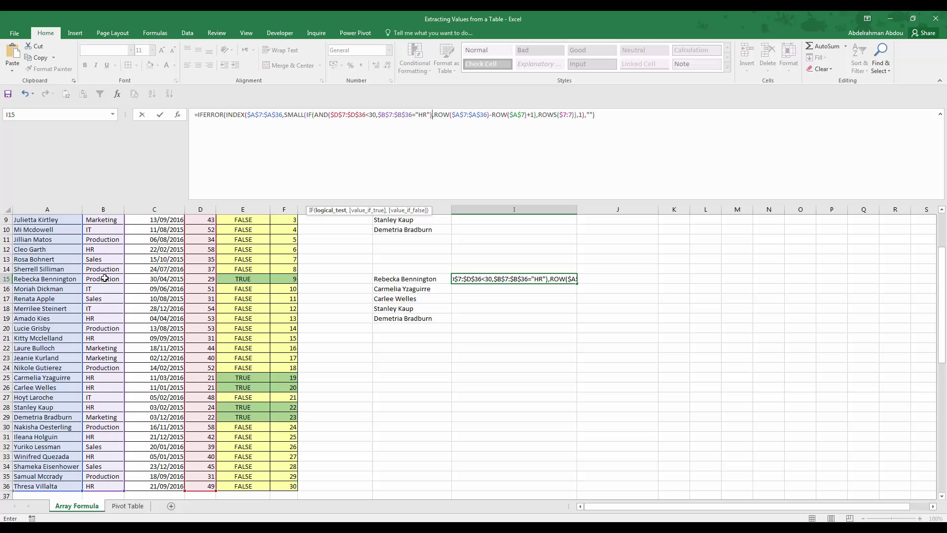
{"action": "key", "text": "ctrl+shift+Return"}
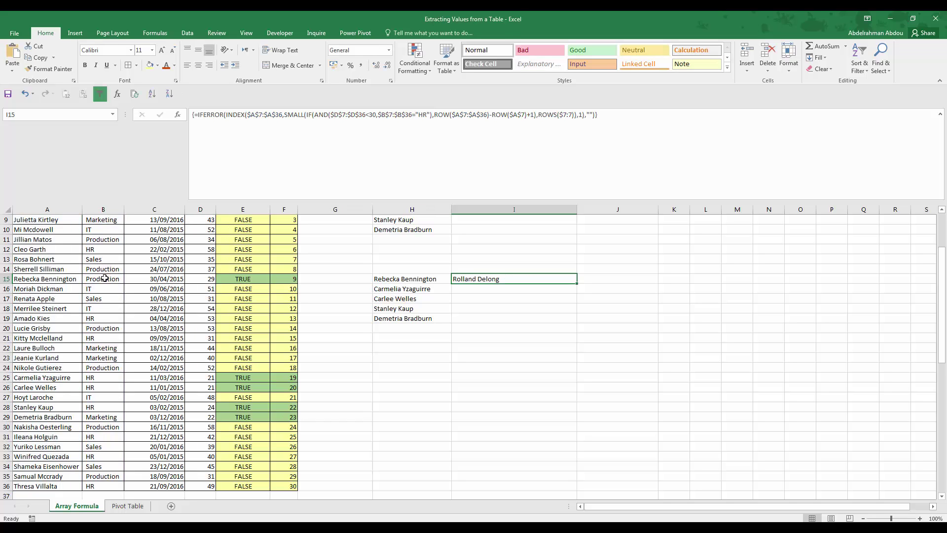
- Fill the AND version of the formula from I15 down to I22 and check its results
{"action": "left_click_drag", "start_coordinate": [568, 280], "coordinate": [545, 348]}
{"action": "left_click", "coordinate": [543, 376]}
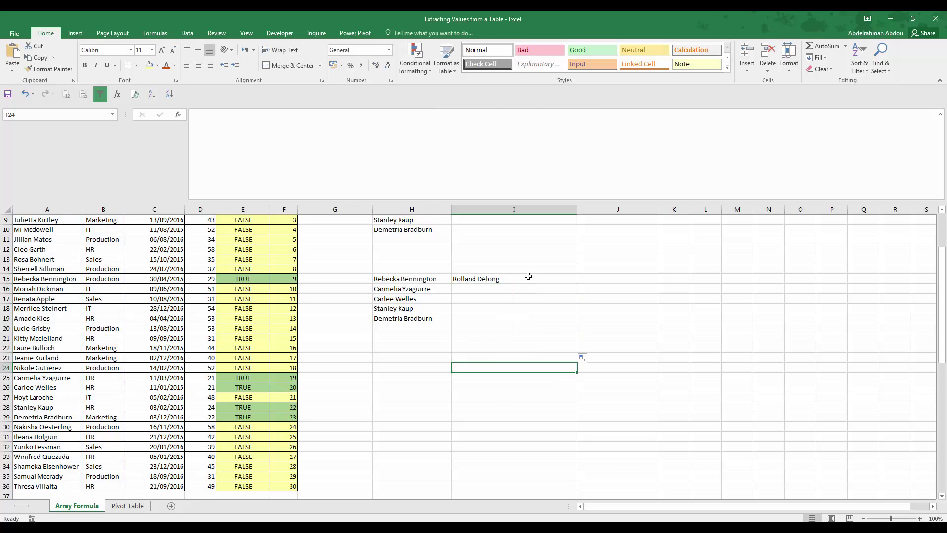
{"action": "left_click", "coordinate": [520, 279]}
{"action": "scroll", "coordinate": [520, 279], "scroll_direction": "up", "scroll_amount": 2}
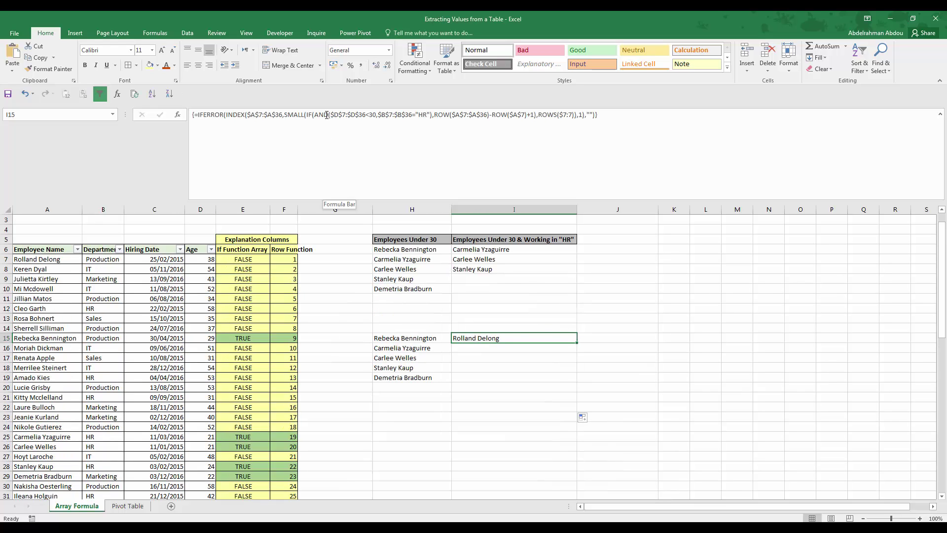
- Remove the AND function and the $B$7:$B$36="HR" condition from the I15 formula, keeping only the $D$7:$D$36<30 test
{"action": "left_click", "coordinate": [328, 114]}
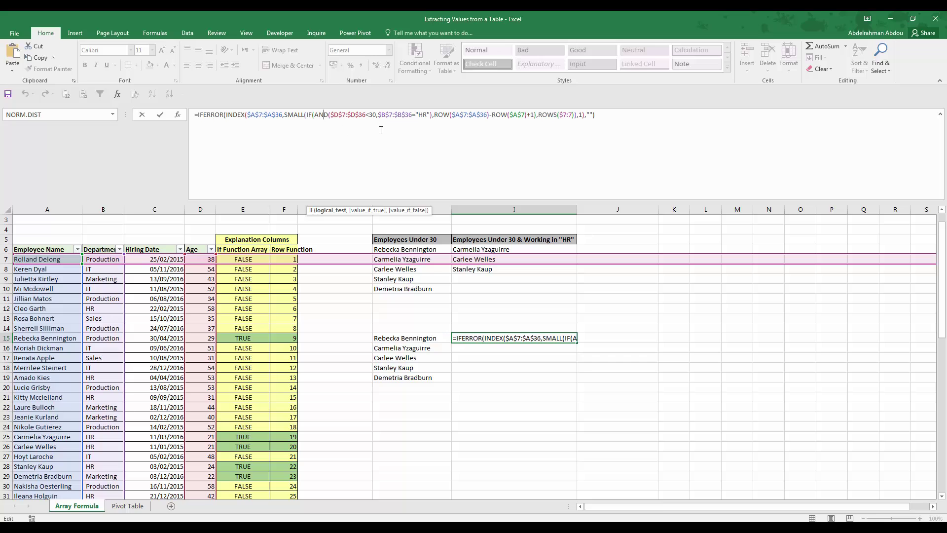
{"action": "left_click", "coordinate": [433, 114]}
{"action": "left_click", "coordinate": [332, 115]}
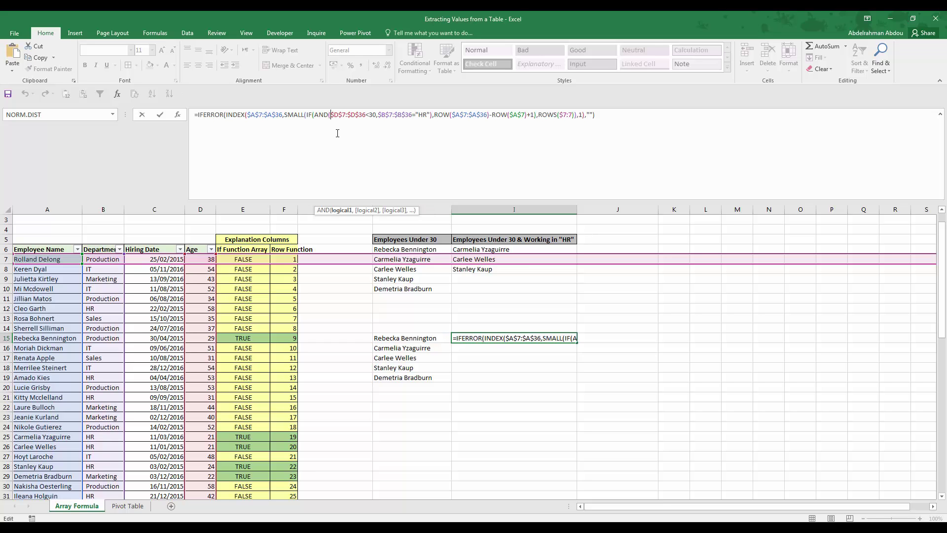
{"action": "key", "text": "BackSpace"}
{"action": "key", "text": "BackSpace"}
{"action": "key", "text": "BackSpace"}
{"action": "key", "text": "BackSpace"}
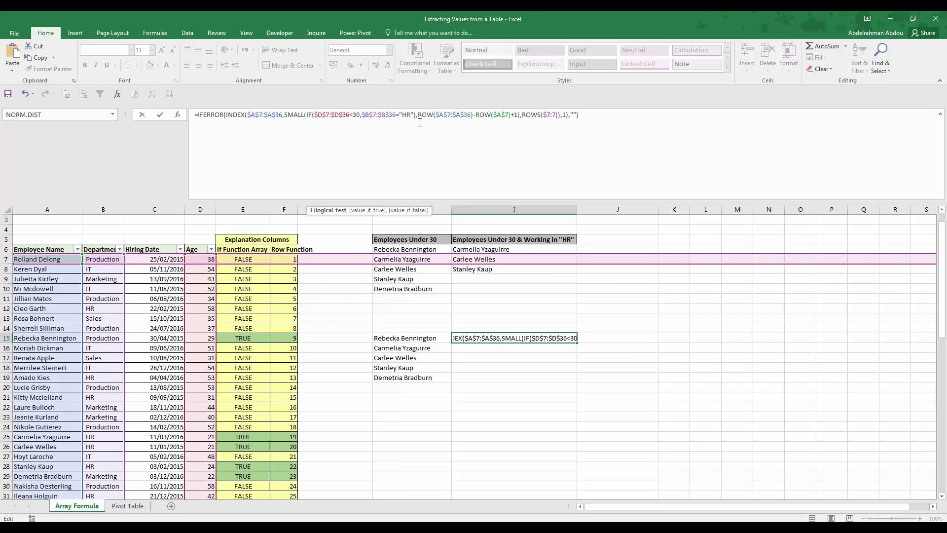
{"action": "left_click", "coordinate": [415, 115]}
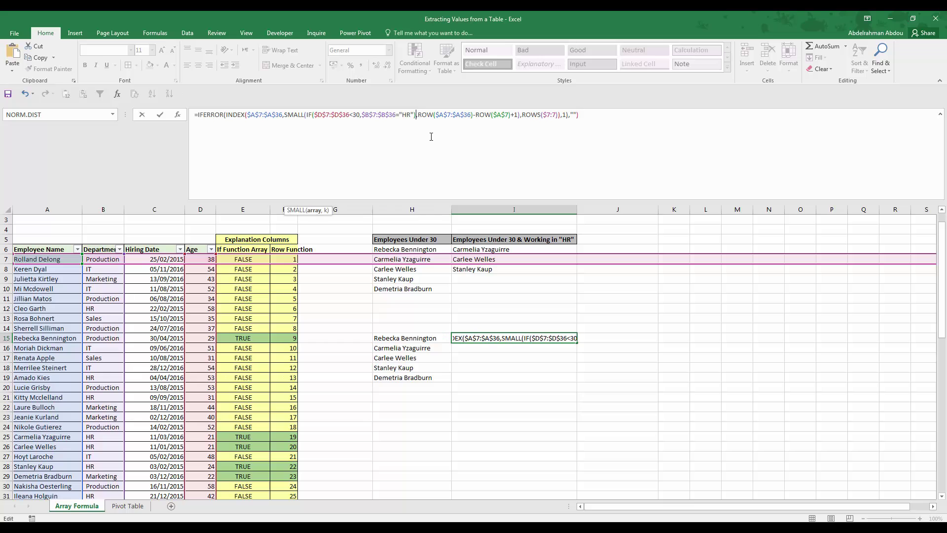
{"action": "key", "text": "BackSpace"}
{"action": "key", "text": "BackSpace"}
{"action": "key", "text": "BackSpace"}
{"action": "key", "text": "BackSpace"}
{"action": "key", "text": "BackSpace"}
{"action": "key", "text": "BackSpace"}
{"action": "key", "text": "BackSpace"}
{"action": "key", "text": "BackSpace"}
{"action": "key", "text": "BackSpace"}
{"action": "key", "text": "BackSpace"}
{"action": "key", "text": "BackSpace"}
{"action": "key", "text": "BackSpace"}
{"action": "key", "text": "BackSpace"}
{"action": "key", "text": "BackSpace"}
{"action": "key", "text": "BackSpace"}
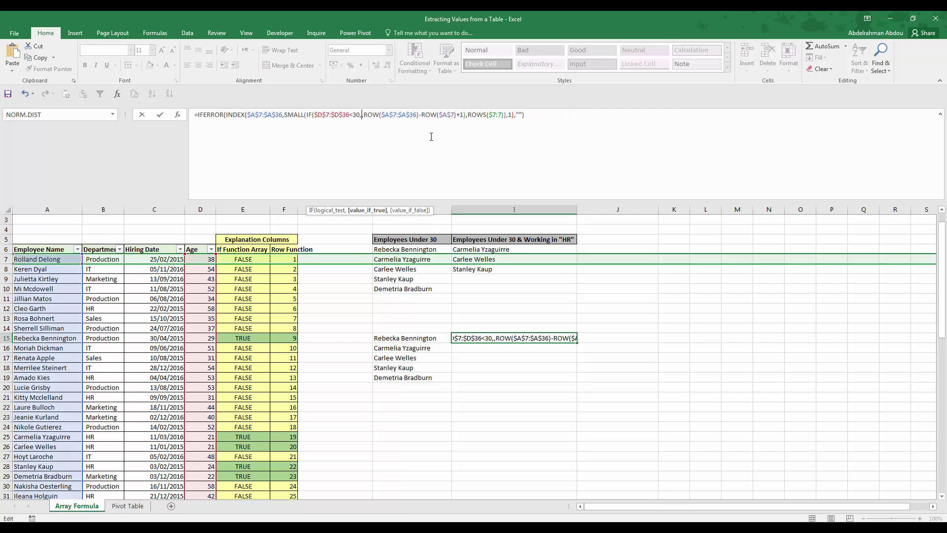
- Nest IF($B$7:$B$36="HR",…) around the ROW expression as the value-if-true of I15's IF and enter it as an array formula
{"action": "type", "text": "IF("}
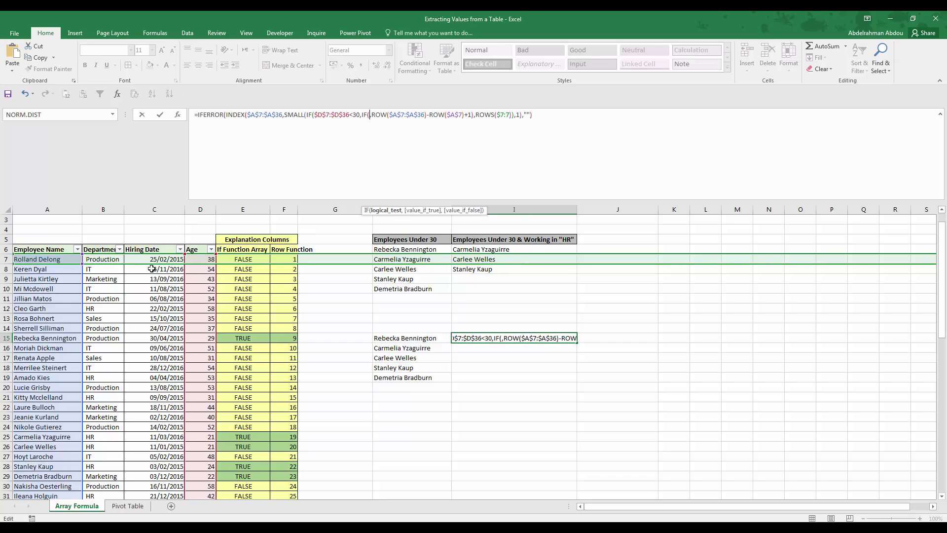
{"action": "left_click", "coordinate": [103, 259]}
{"action": "key", "text": "ctrl+shift+Down"}
{"action": "key", "text": "F4"}
{"action": "type", "text": "="}
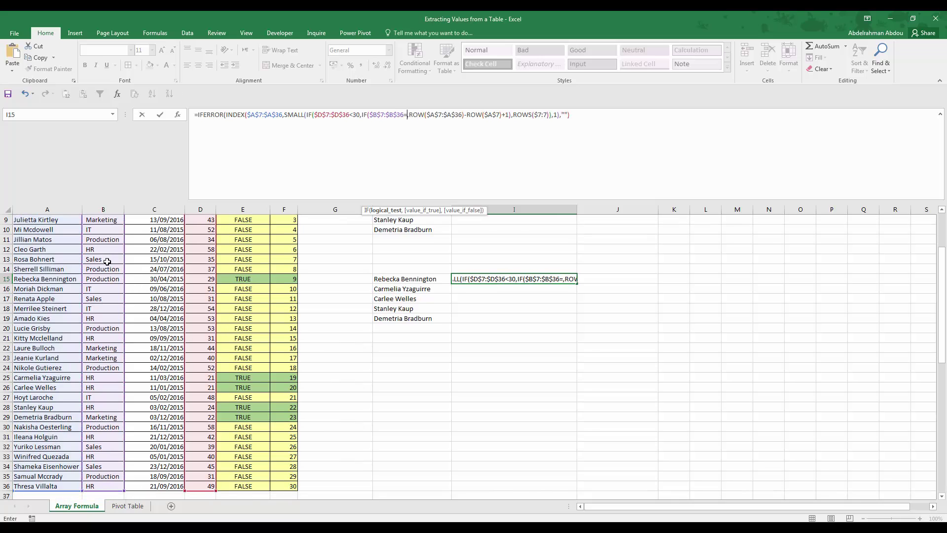
{"action": "type", "text": "\"HR\""}
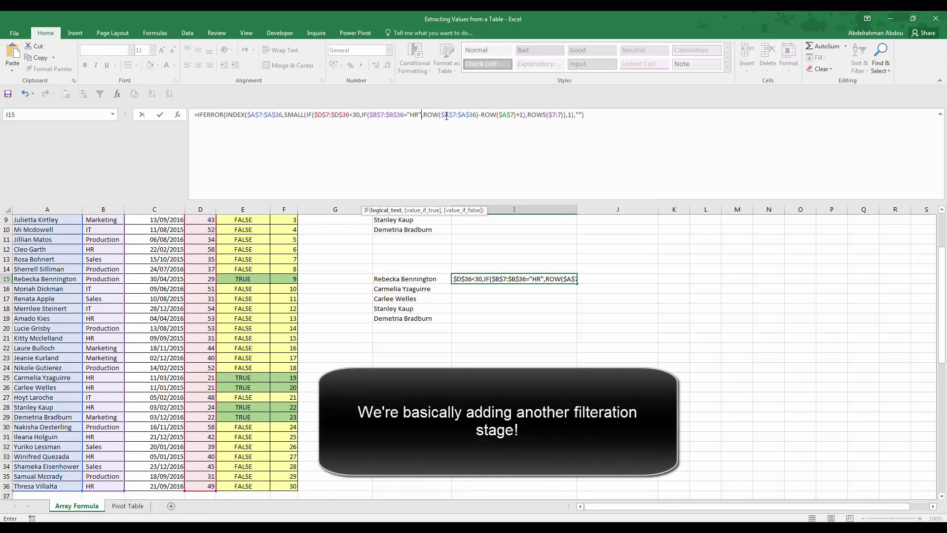
{"action": "key", "text": "Right"}
{"action": "left_click", "coordinate": [526, 115]}
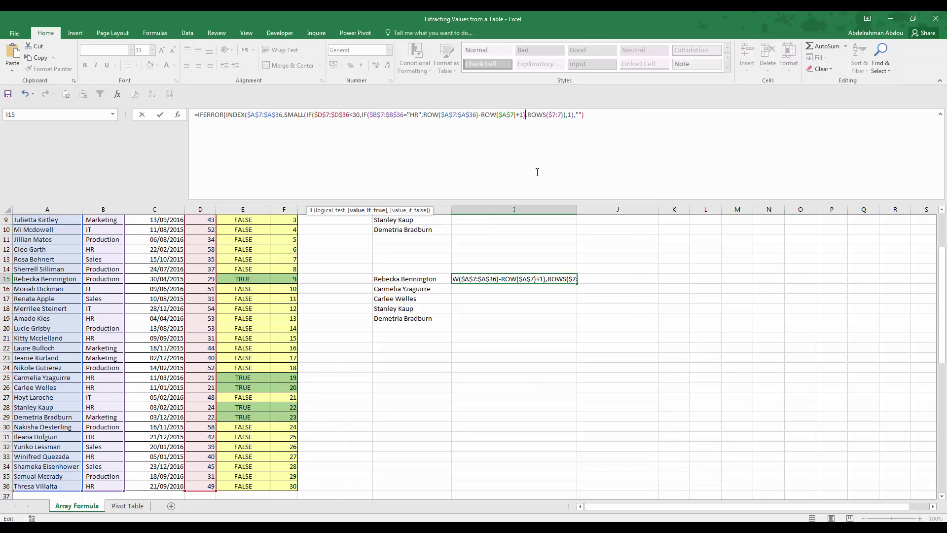
{"action": "type", "text": ")"}
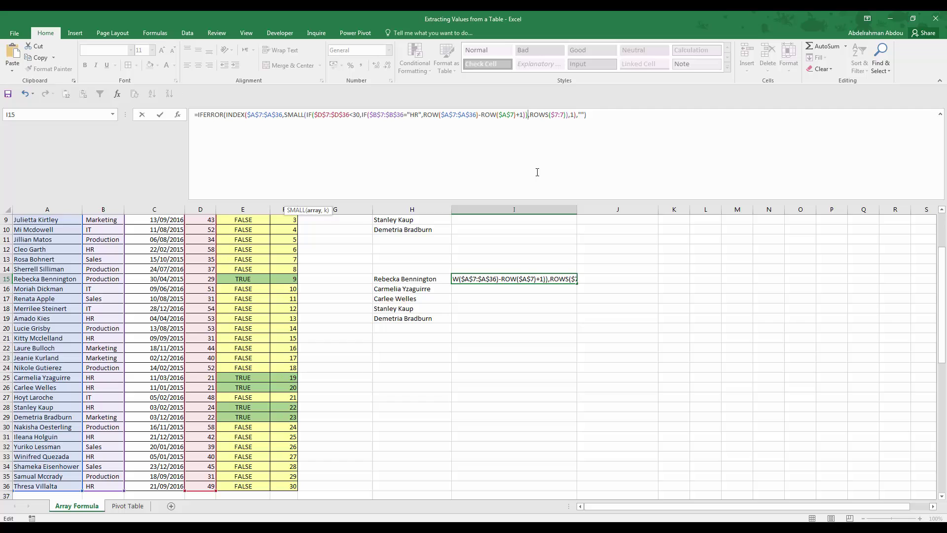
{"action": "key", "text": "ctrl+shift+Return"}
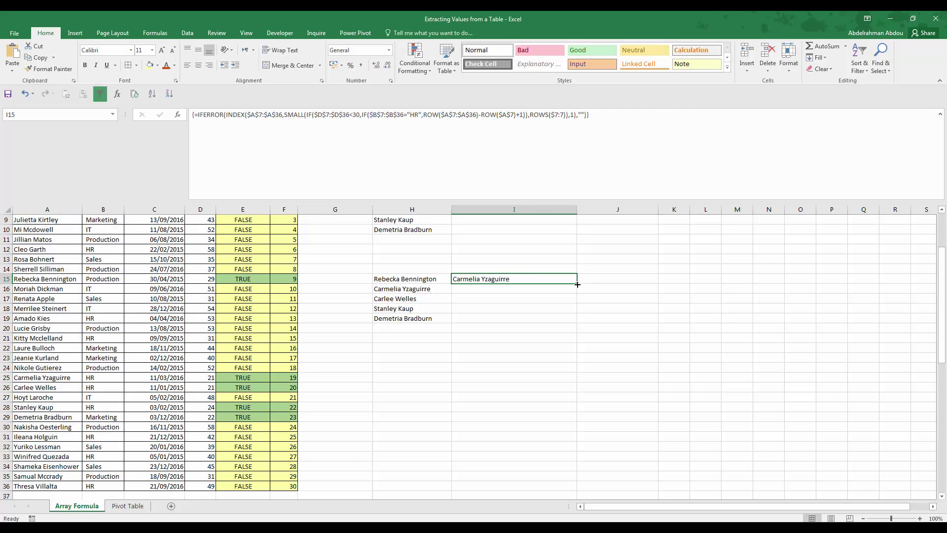
- Fill the nested-IF array formula from I15 down to I24 and check the extracted names
{"action": "left_click_drag", "start_coordinate": [576, 283], "coordinate": [567, 371]}
{"action": "left_click", "coordinate": [498, 298]}
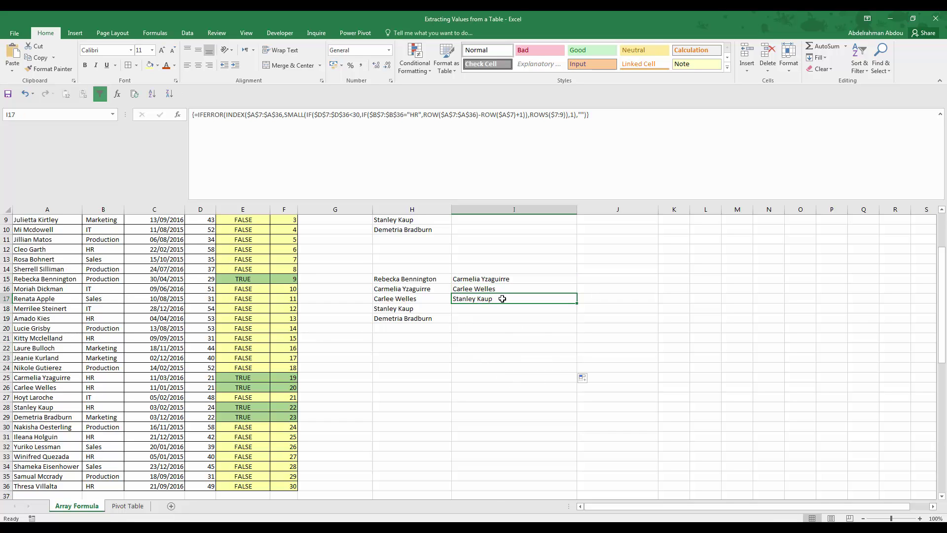
{"action": "left_click", "coordinate": [521, 281]}
{"action": "scroll", "coordinate": [542, 338], "scroll_direction": "up", "scroll_amount": 2}
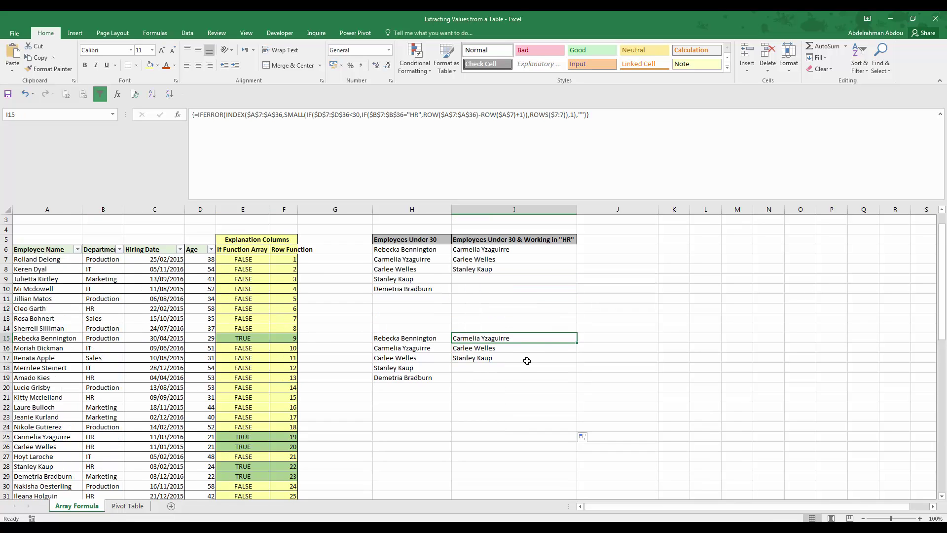
- Compare the extracted names in columns H and I with the departments of the under-30 employees in the source table
{"action": "left_click", "coordinate": [418, 340]}
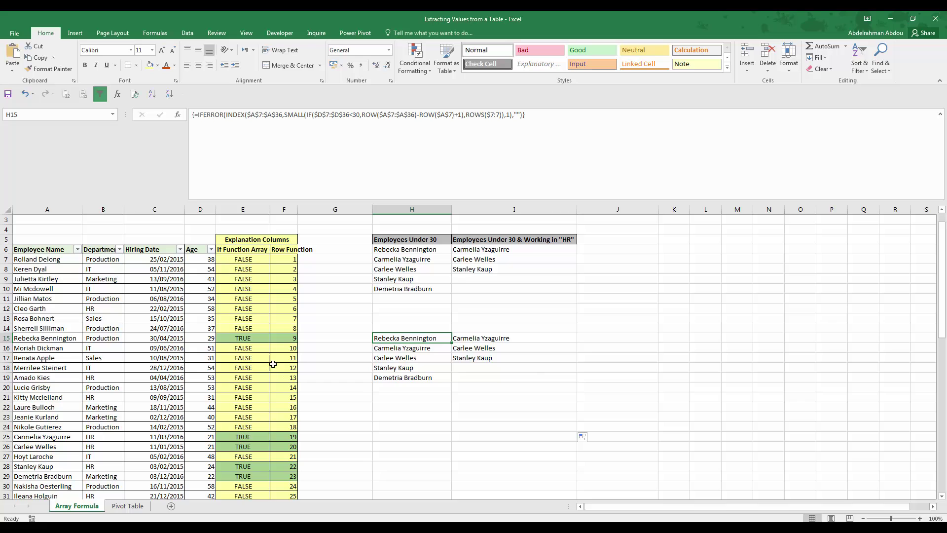
{"action": "scroll", "coordinate": [271, 365], "scroll_direction": "down", "scroll_amount": 1}
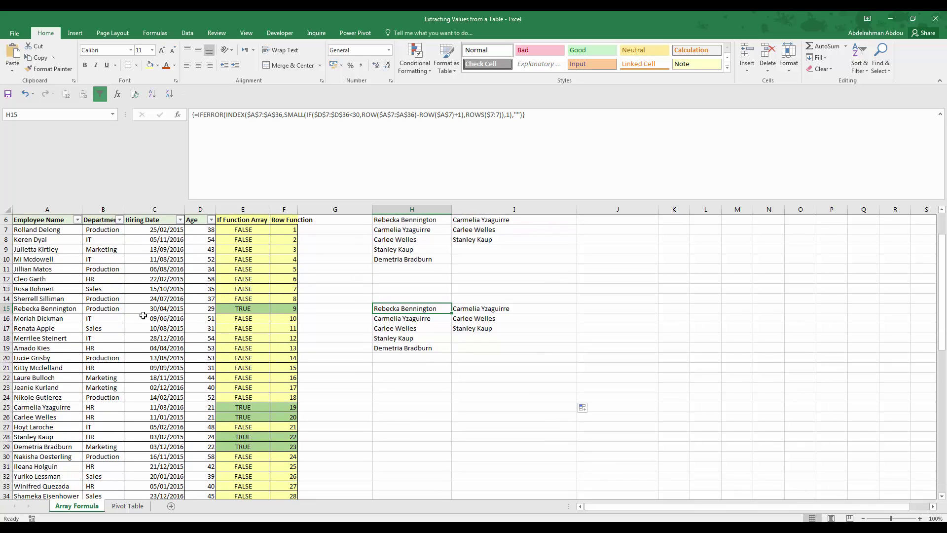
{"action": "left_click", "coordinate": [108, 314]}
{"action": "scroll", "coordinate": [137, 387], "scroll_direction": "down", "scroll_amount": 1}
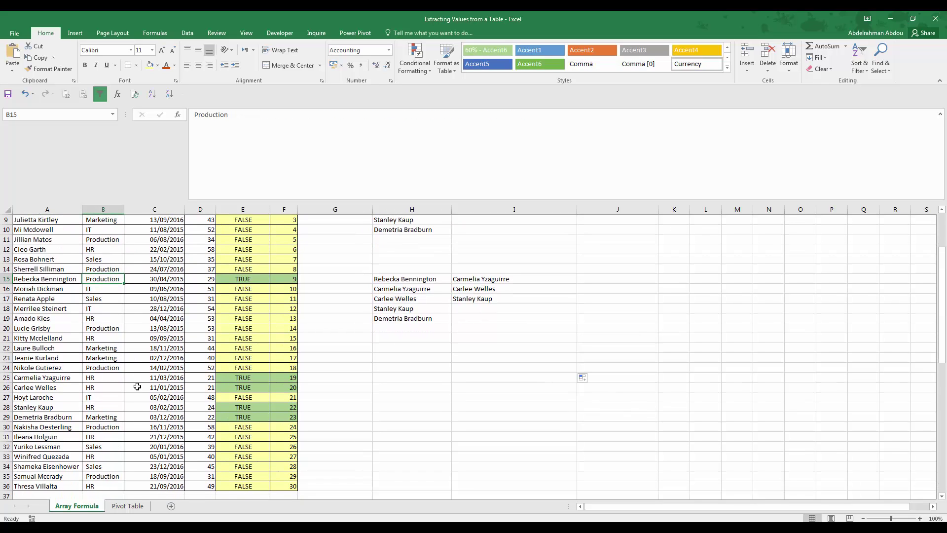
{"action": "left_click", "coordinate": [119, 419]}
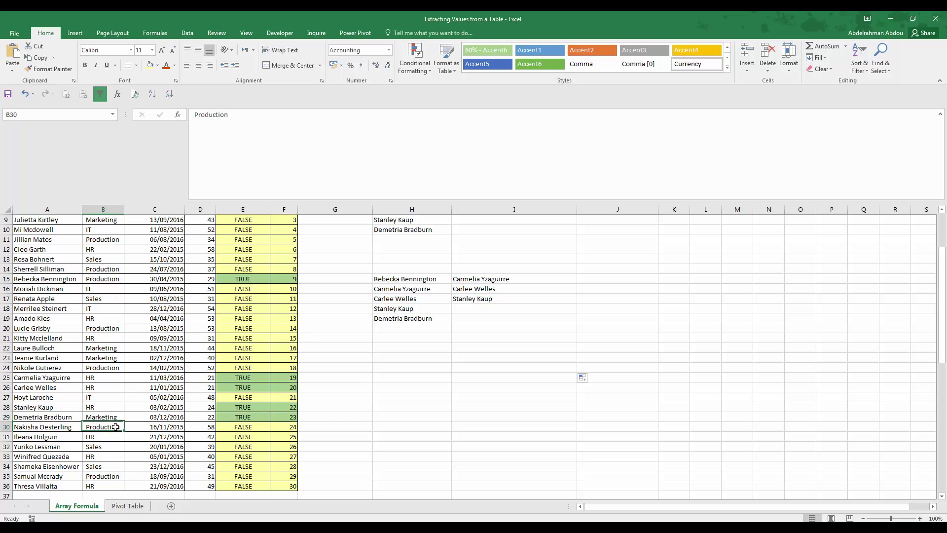
{"action": "left_click", "coordinate": [114, 408]}
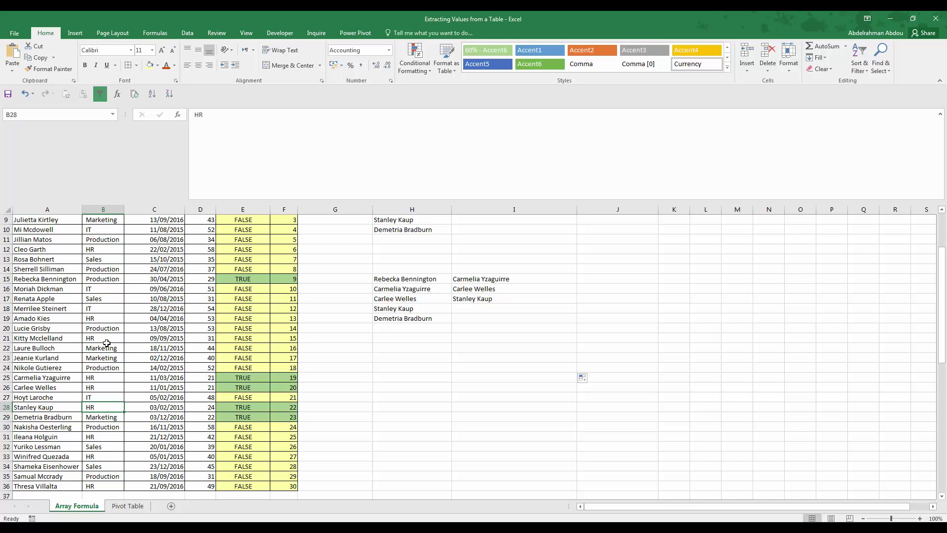
{"action": "left_click", "coordinate": [108, 389], "text": "ctrl"}
{"action": "left_click", "coordinate": [104, 382], "text": "ctrl"}
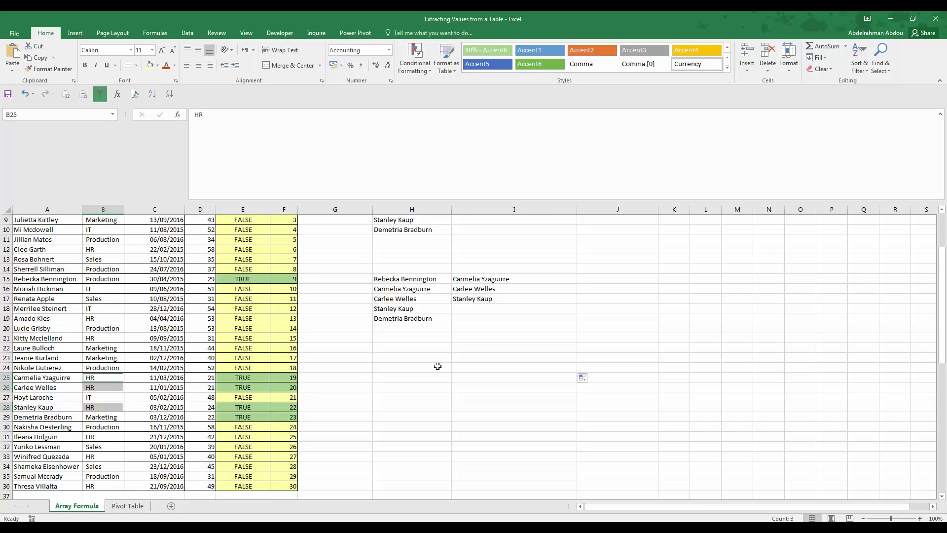
{"action": "left_click", "coordinate": [498, 296]}
{"action": "scroll", "coordinate": [497, 295], "scroll_direction": "up", "scroll_amount": 3}
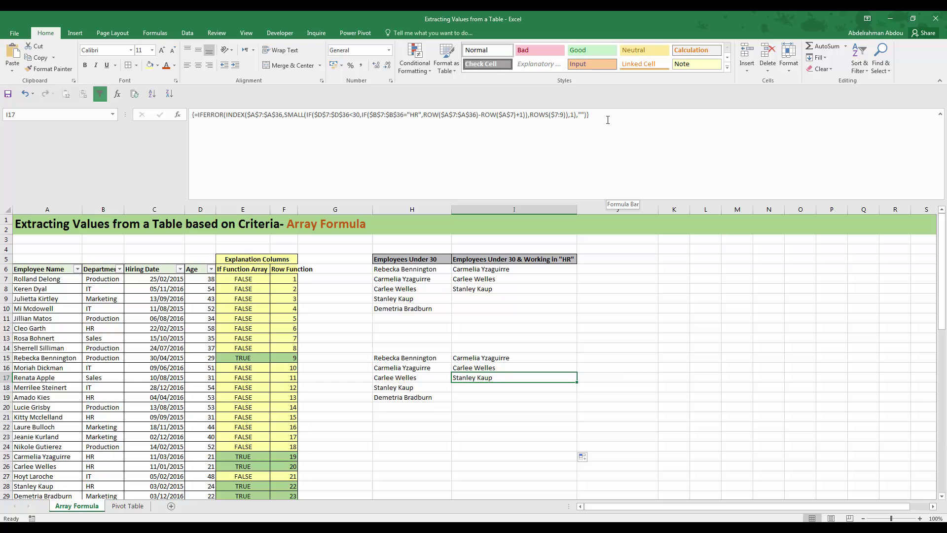
- Try committing I17's formula as a regular formula and re-enter it as an array formula
{"action": "left_click", "coordinate": [616, 132]}
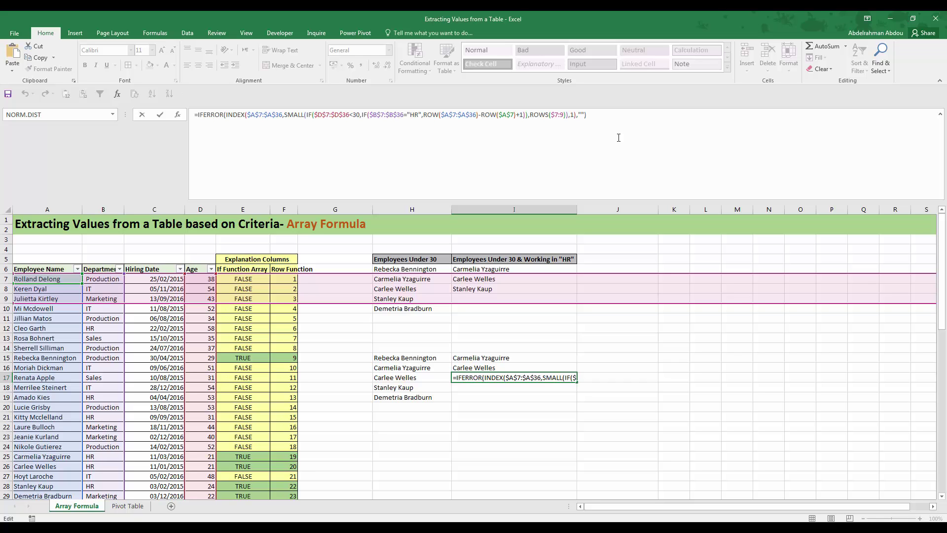
{"action": "key", "text": "ctrl+shift+Return"}
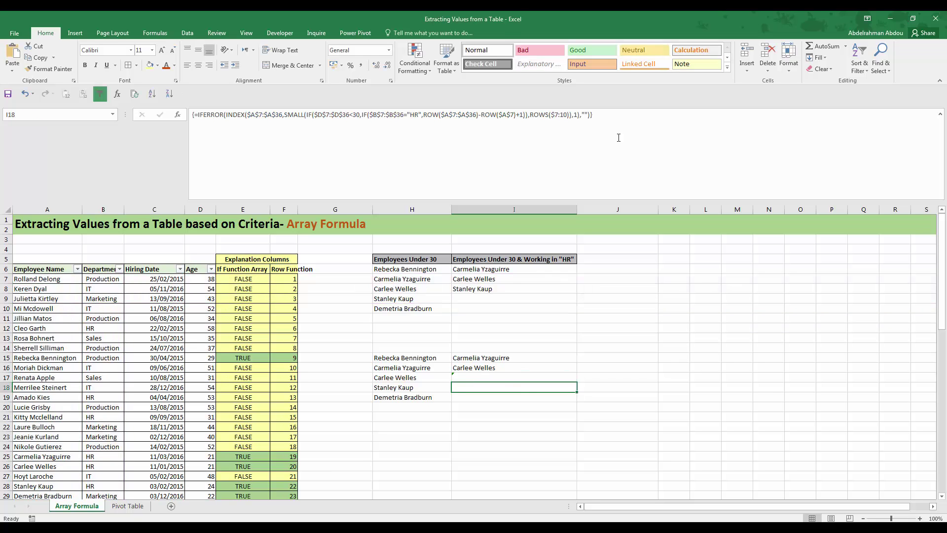
{"action": "left_click", "coordinate": [522, 375]}
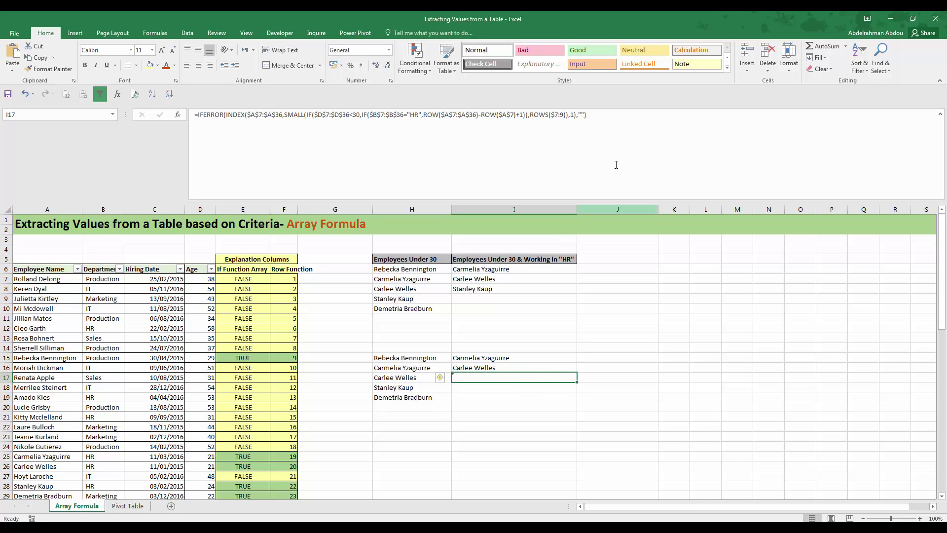
{"action": "left_click", "coordinate": [632, 130]}
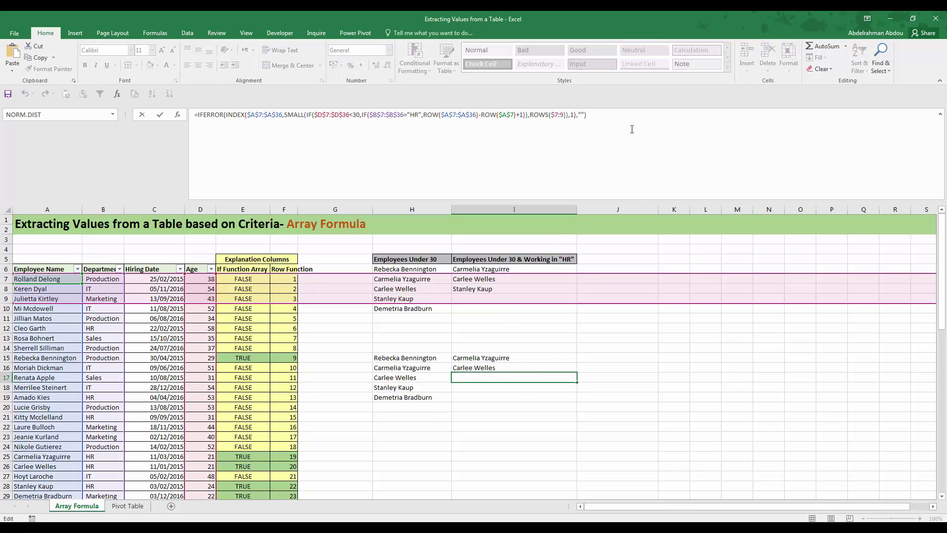
{"action": "key", "text": "ctrl+shift+Return"}
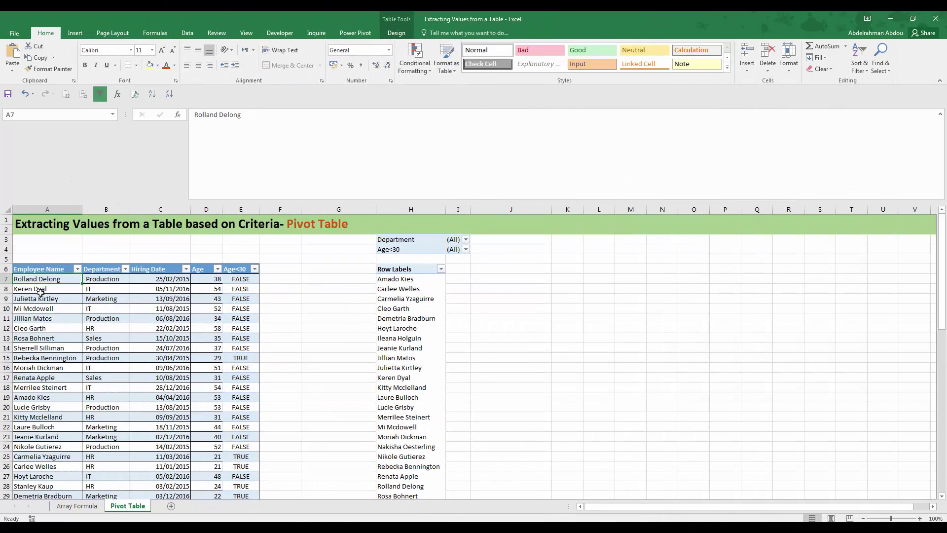
- Examine the employee table, its Age<30 helper column formula and the pivot table on the Pivot Table sheet
{"action": "left_click", "coordinate": [37, 269]}
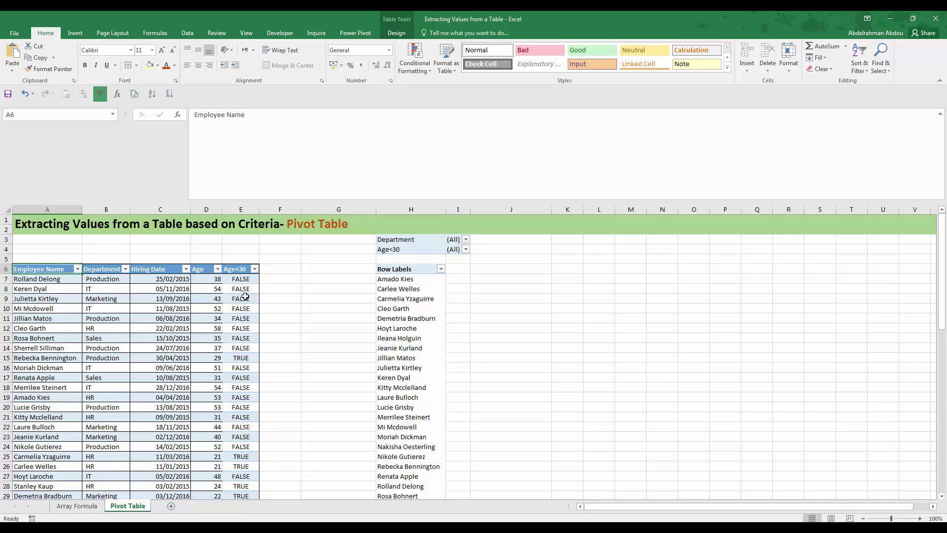
{"action": "scroll", "coordinate": [220, 407], "scroll_direction": "down", "scroll_amount": 1}
{"action": "scroll", "coordinate": [279, 357], "scroll_direction": "up", "scroll_amount": 1}
{"action": "left_click", "coordinate": [380, 285]}
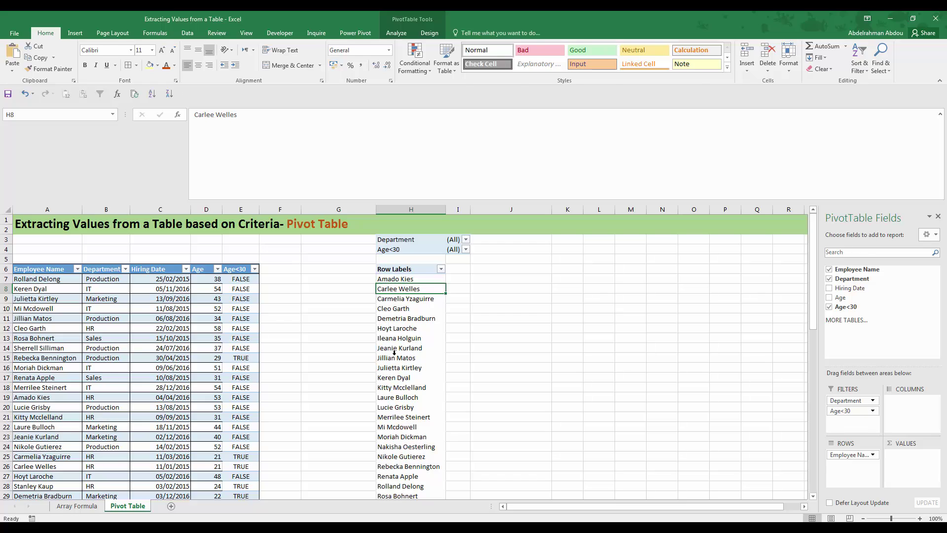
{"action": "left_click", "coordinate": [228, 283]}
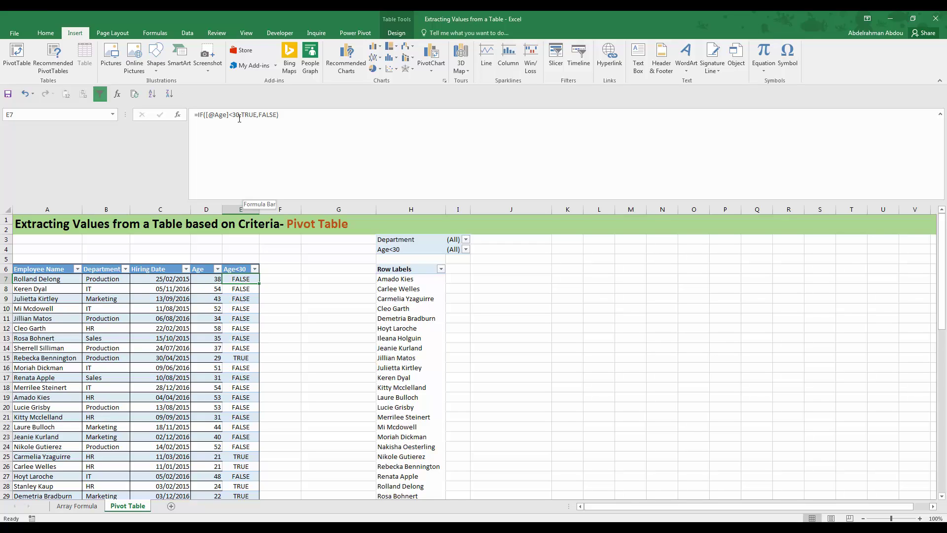
{"action": "left_click", "coordinate": [214, 279]}
{"action": "left_click", "coordinate": [239, 279]}
- Filter the pivot table to TRUE for Age<30 and HR for Department
{"action": "left_click", "coordinate": [422, 299]}
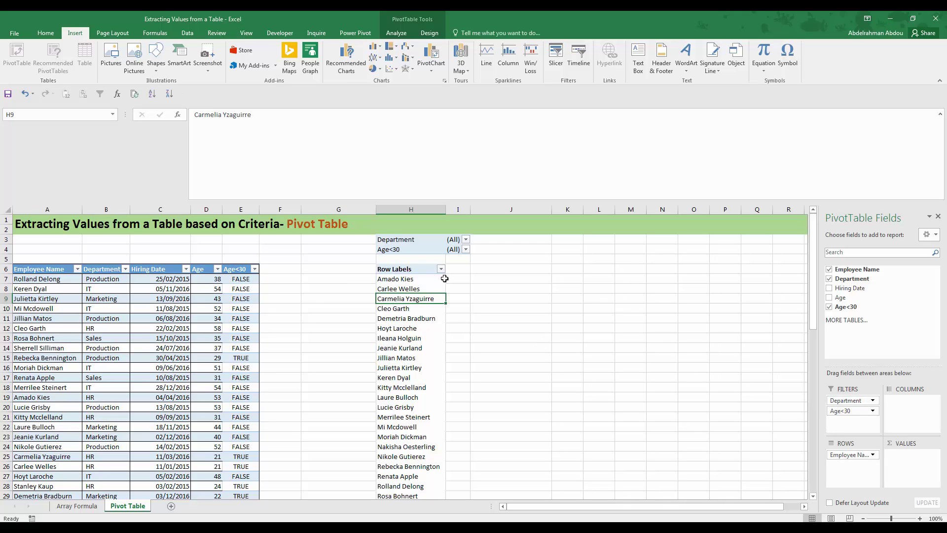
{"action": "left_click", "coordinate": [467, 249]}
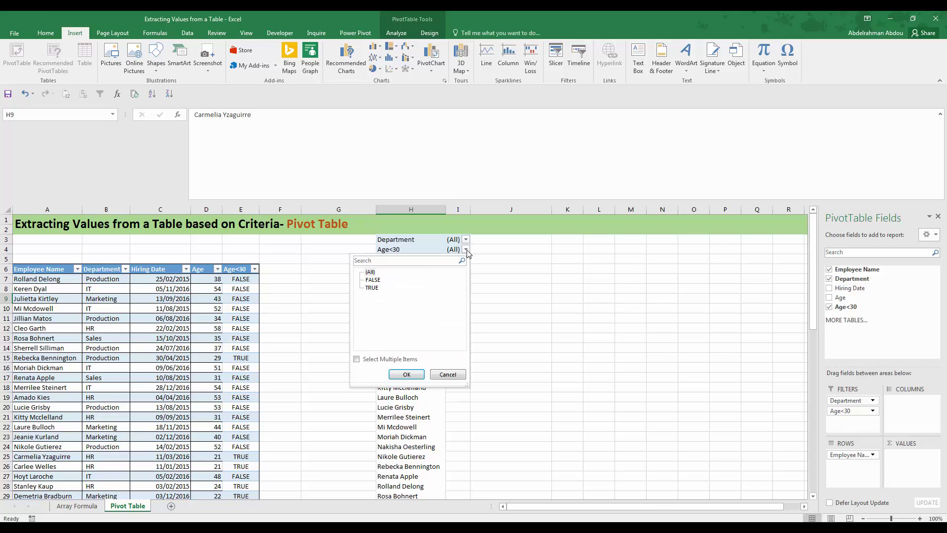
{"action": "left_click", "coordinate": [374, 288]}
{"action": "left_click", "coordinate": [407, 374]}
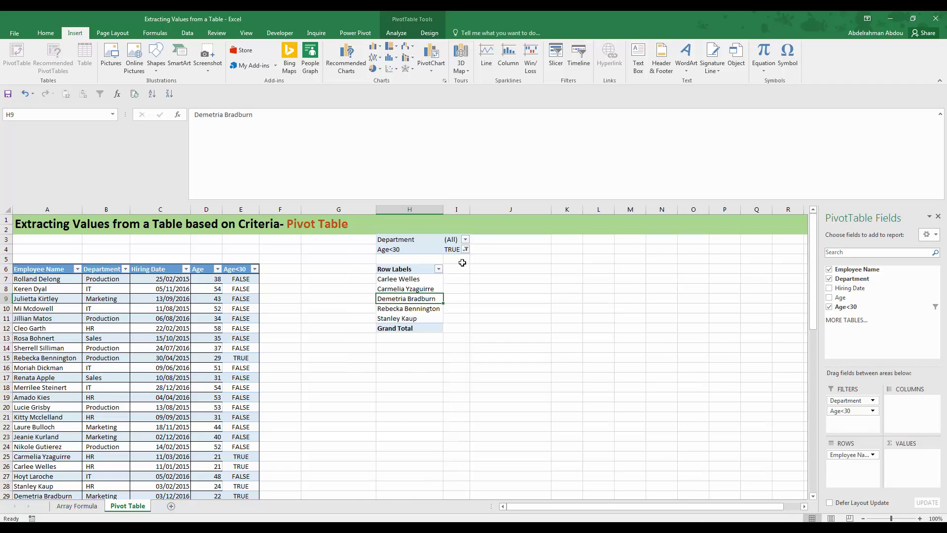
{"action": "left_click", "coordinate": [465, 239]}
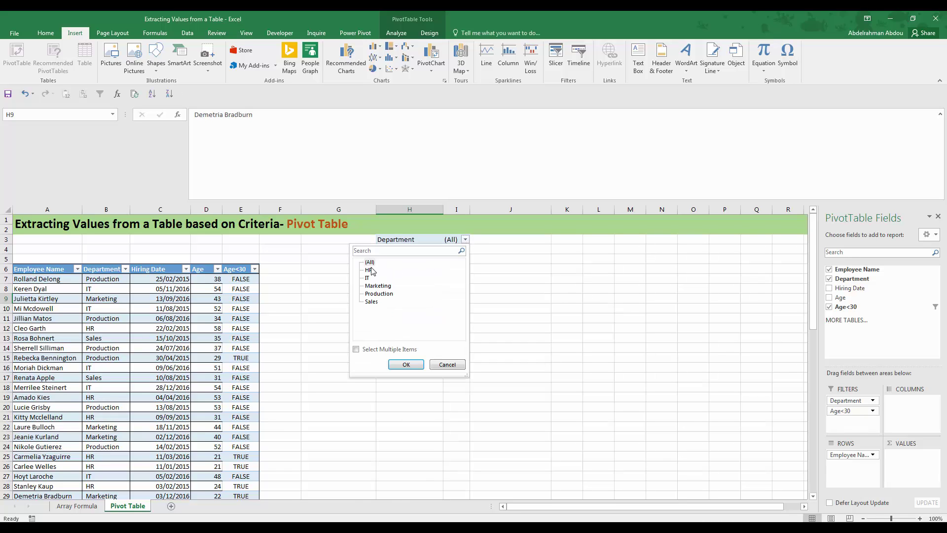
{"action": "left_click", "coordinate": [406, 365]}
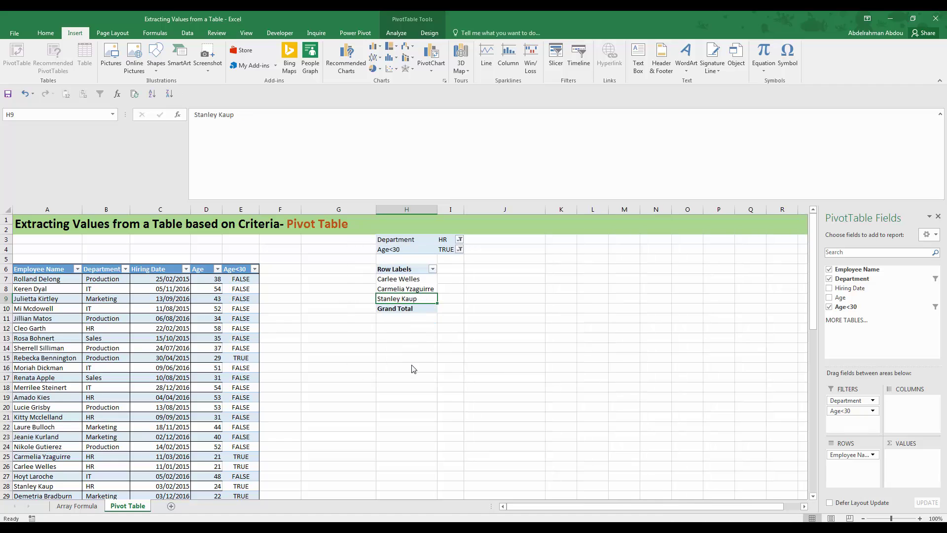
- Review the employee names listed in the filtered pivot table
{"action": "left_click_drag", "start_coordinate": [410, 279], "coordinate": [414, 300]}
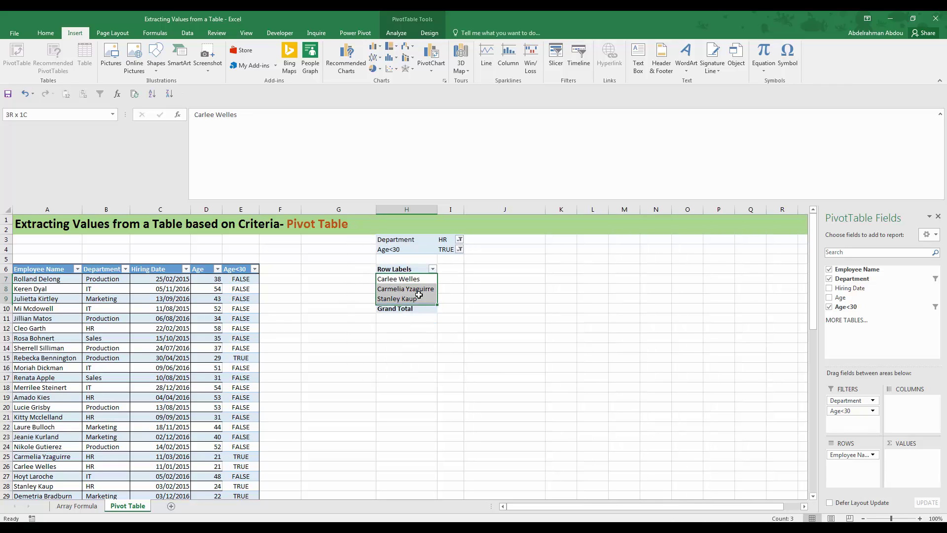
{"action": "left_click", "coordinate": [415, 318]}
{"action": "left_click", "coordinate": [419, 290]}
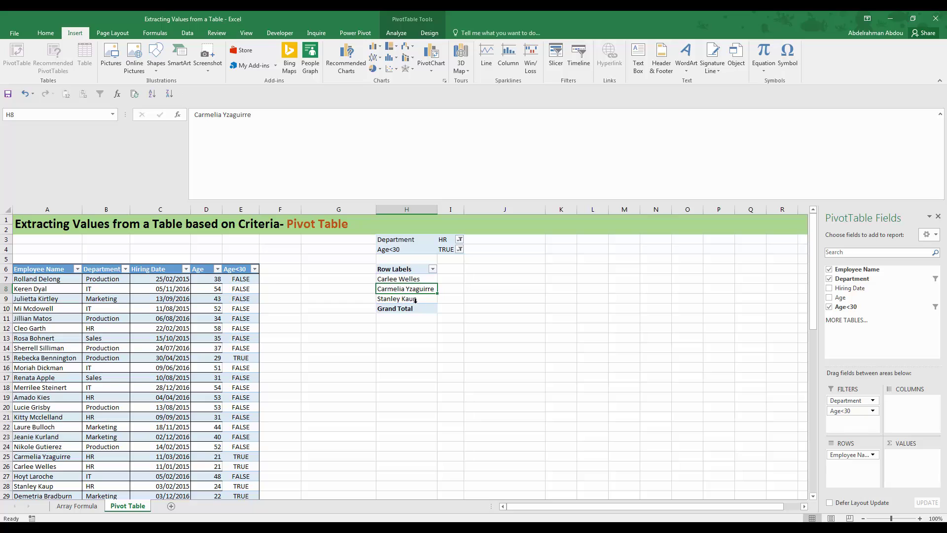
{"action": "left_click", "coordinate": [398, 280]}
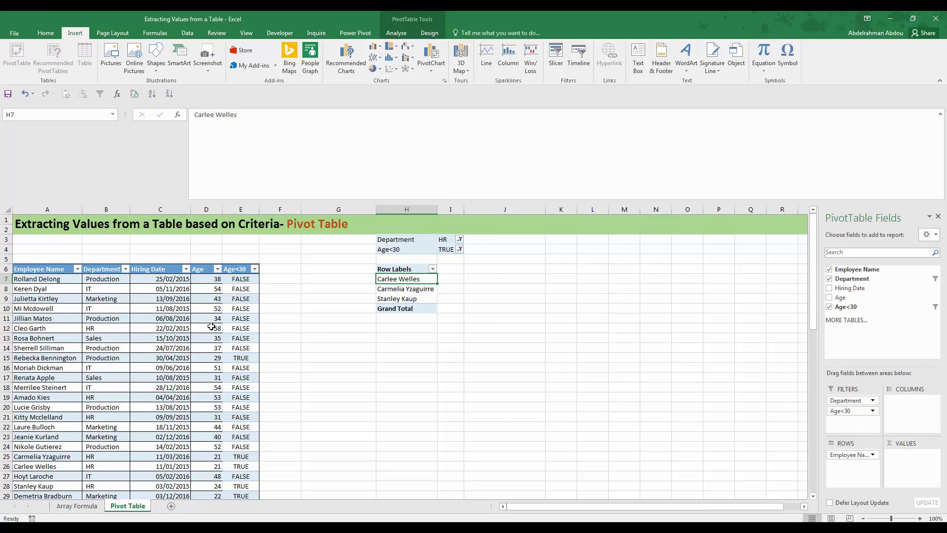
{"action": "key", "text": "Down"}
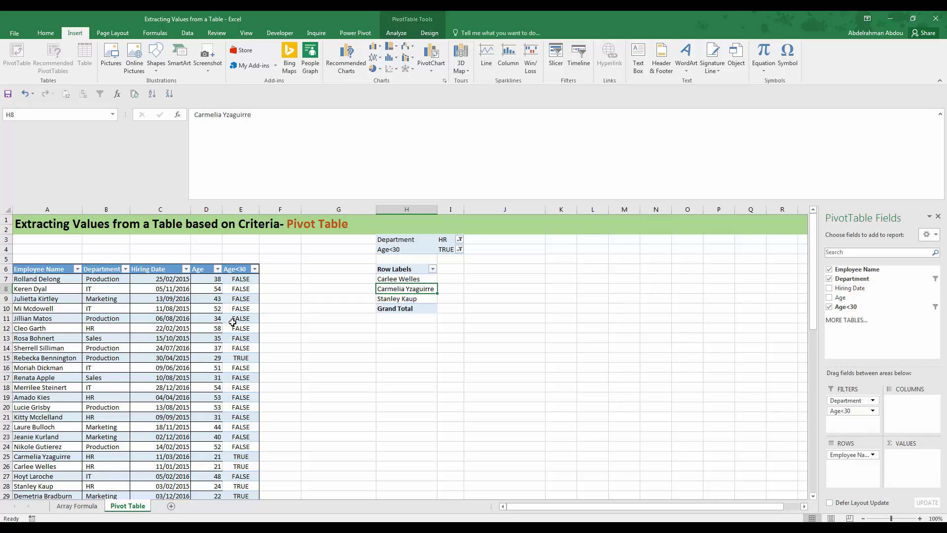
- Look over the source table and locate the Refresh All command for updating the pivot table
{"action": "left_click", "coordinate": [187, 368]}
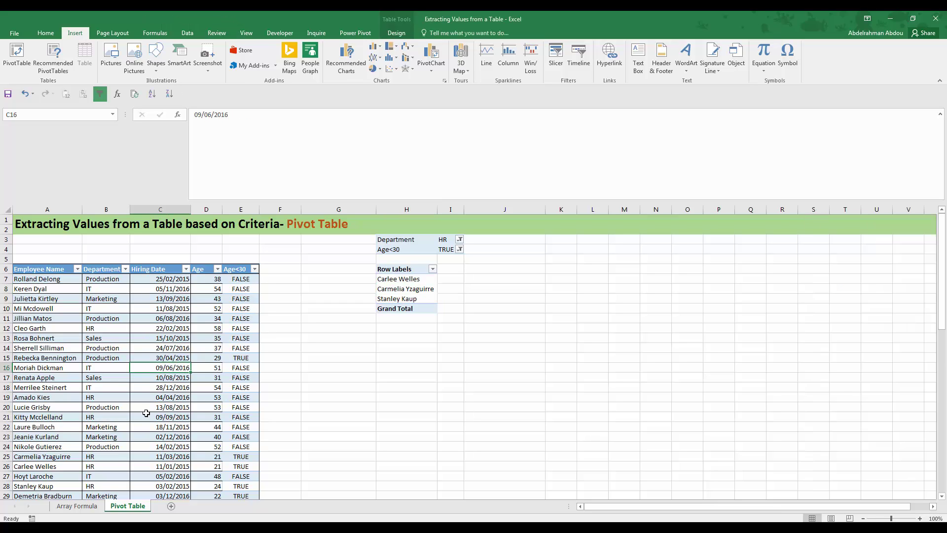
{"action": "scroll", "coordinate": [154, 410], "scroll_direction": "down", "scroll_amount": 2}
{"action": "scroll", "coordinate": [154, 410], "scroll_direction": "up", "scroll_amount": 2}
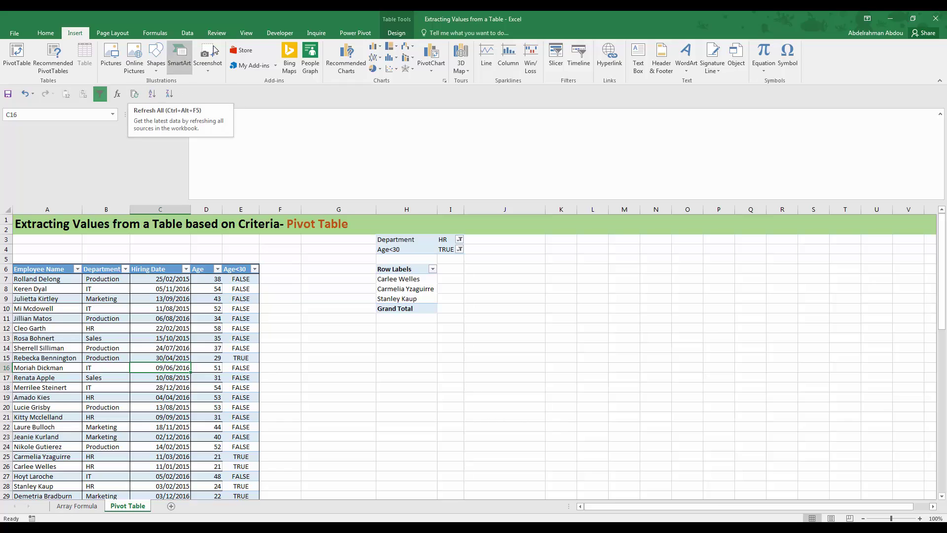
{"action": "left_click", "coordinate": [186, 33]}
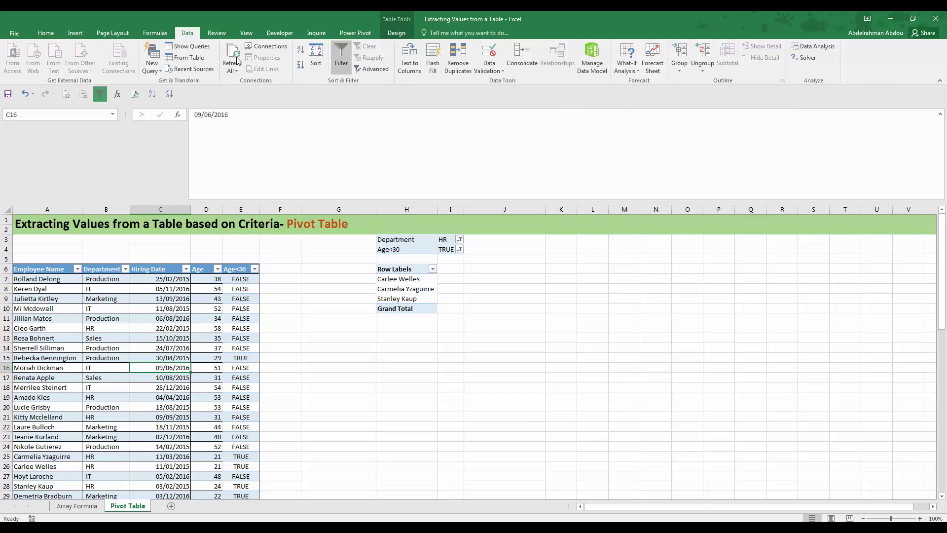
- Refresh all data in the workbook to update the pivot table from the employee table
{"action": "key", "text": "Up"}
{"action": "key", "text": "Up"}
{"action": "key", "text": "Up"}
{"action": "key", "text": "Up"}
{"action": "key", "text": "Up"}
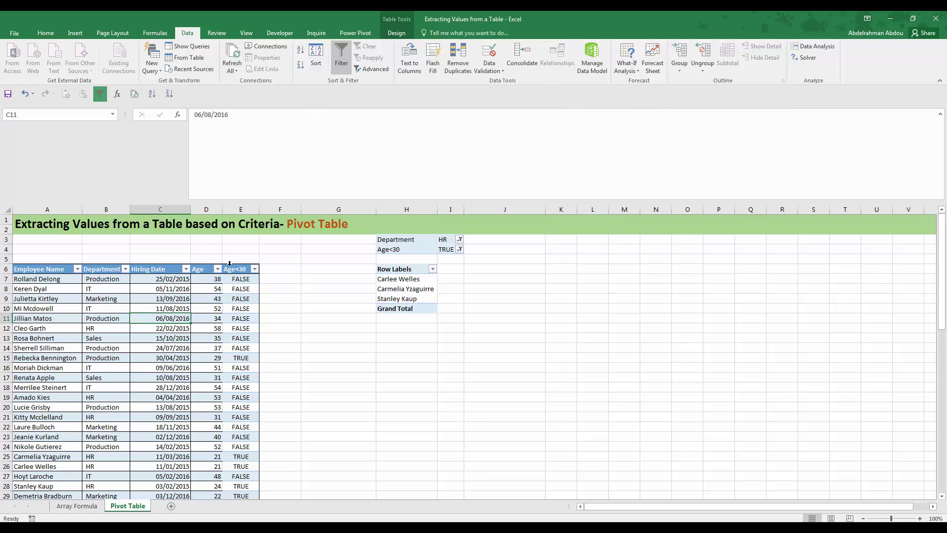
{"action": "left_click", "coordinate": [233, 51]}
{"action": "left_click", "coordinate": [232, 68]}
{"action": "left_click", "coordinate": [233, 58]}
- Turn off the pivot table's grand totals for rows and columns
{"action": "left_click_drag", "start_coordinate": [374, 300], "coordinate": [399, 302]}
{"action": "left_click", "coordinate": [403, 309]}
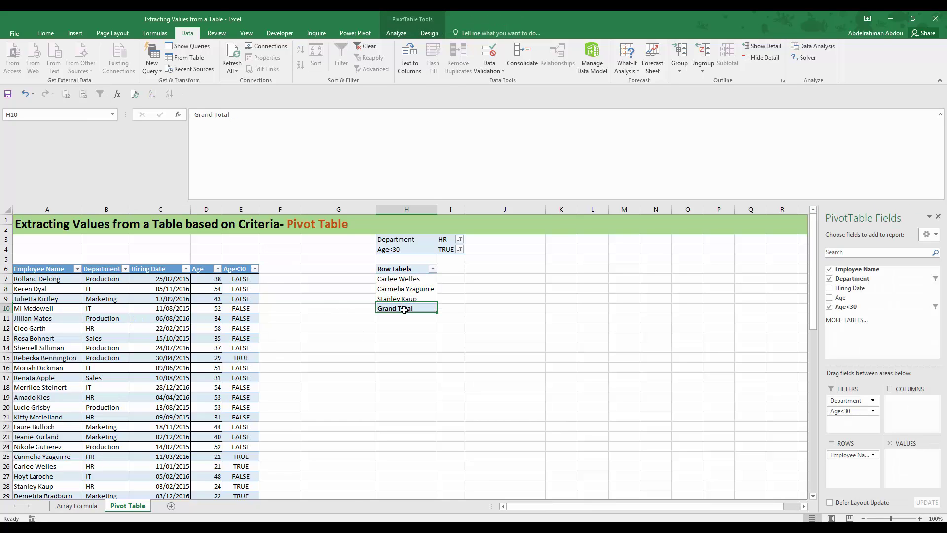
{"action": "left_click", "coordinate": [428, 33]}
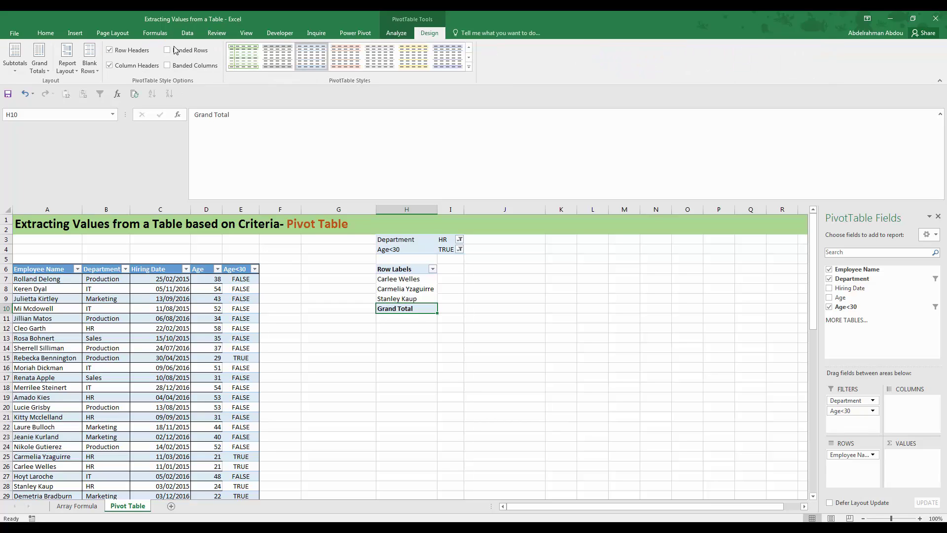
{"action": "left_click", "coordinate": [41, 72]}
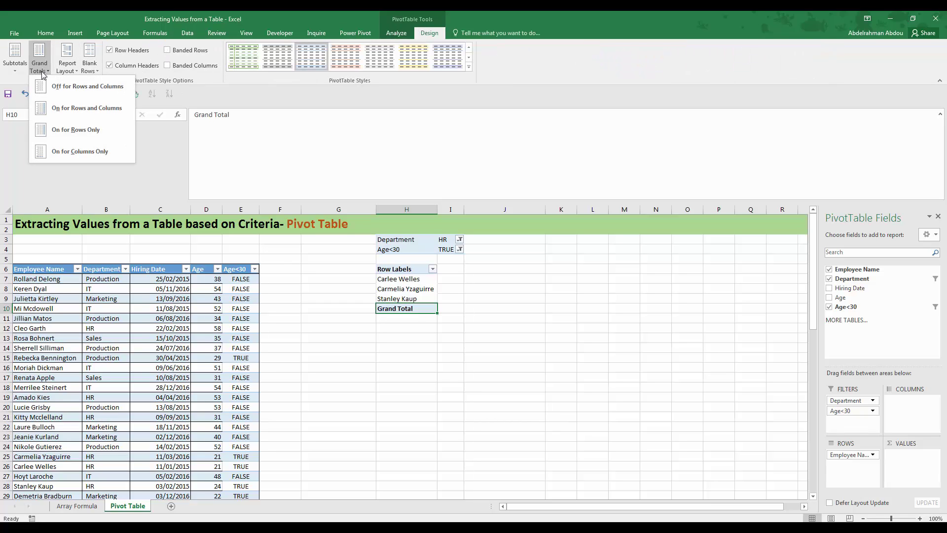
{"action": "left_click", "coordinate": [55, 94]}
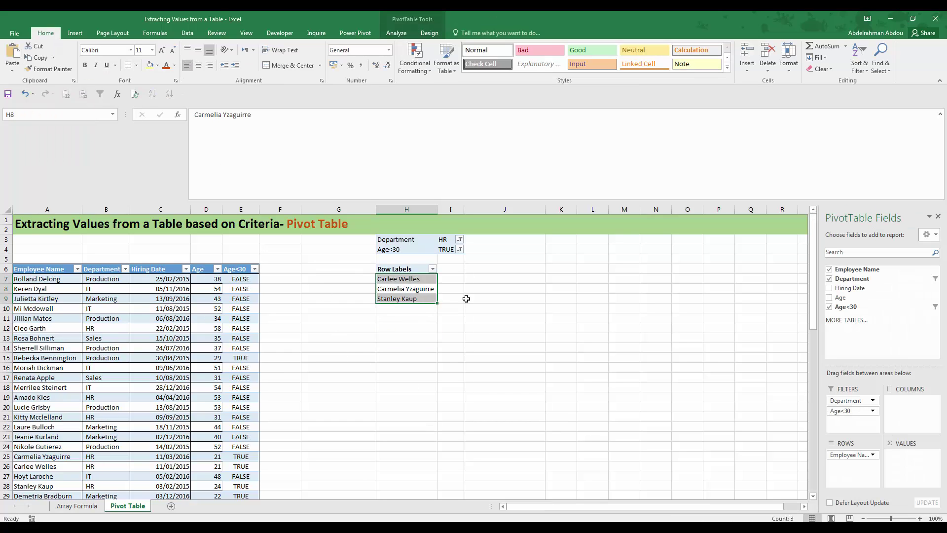
- Enter the formula =IF(H7="","",H7) in J7 to pull the first pivot table name and leave blanks empty
{"action": "left_click", "coordinate": [476, 271]}
{"action": "left_click", "coordinate": [502, 281]}
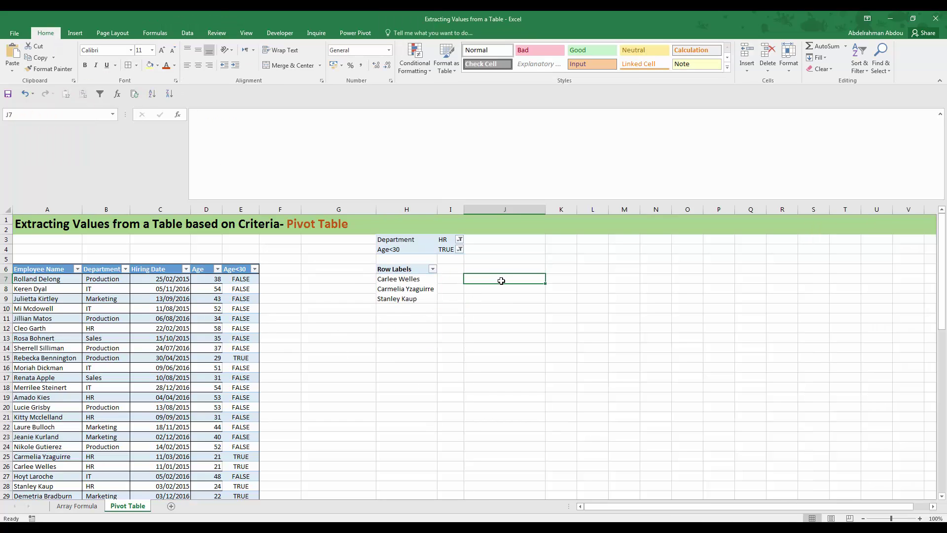
{"action": "type", "text": "=IF("}
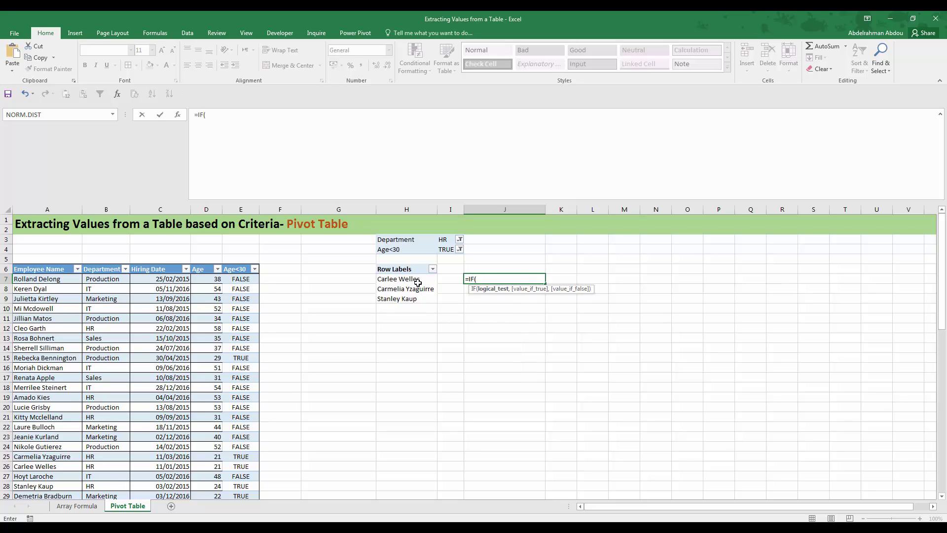
{"action": "left_click", "coordinate": [412, 280]}
{"action": "type", "text": "="}
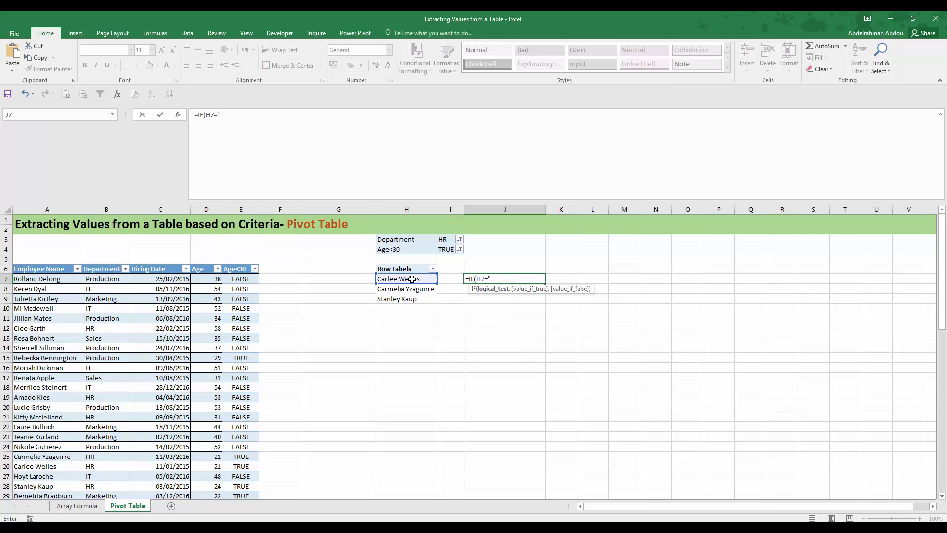
{"action": "type", "text": "\"\",\"\","}
{"action": "left_click", "coordinate": [413, 280]}
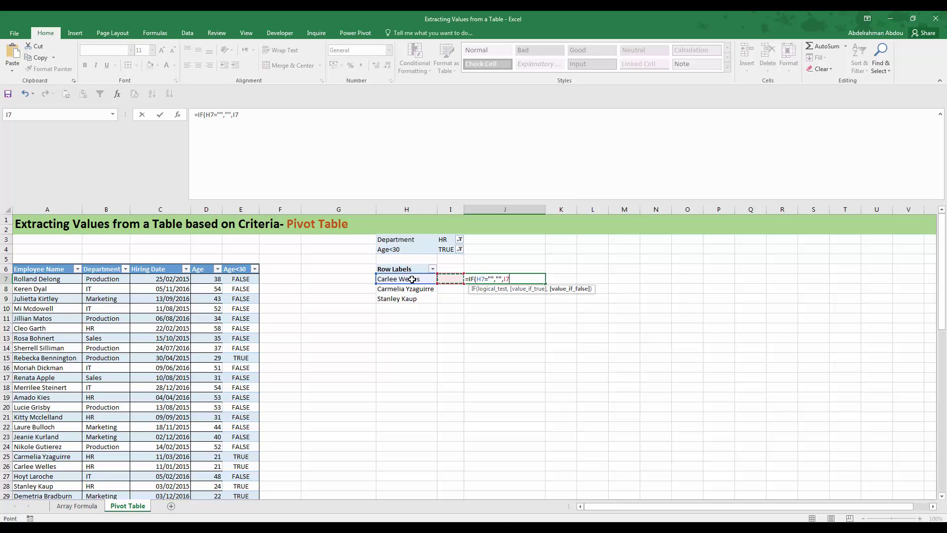
{"action": "key", "text": "Return"}
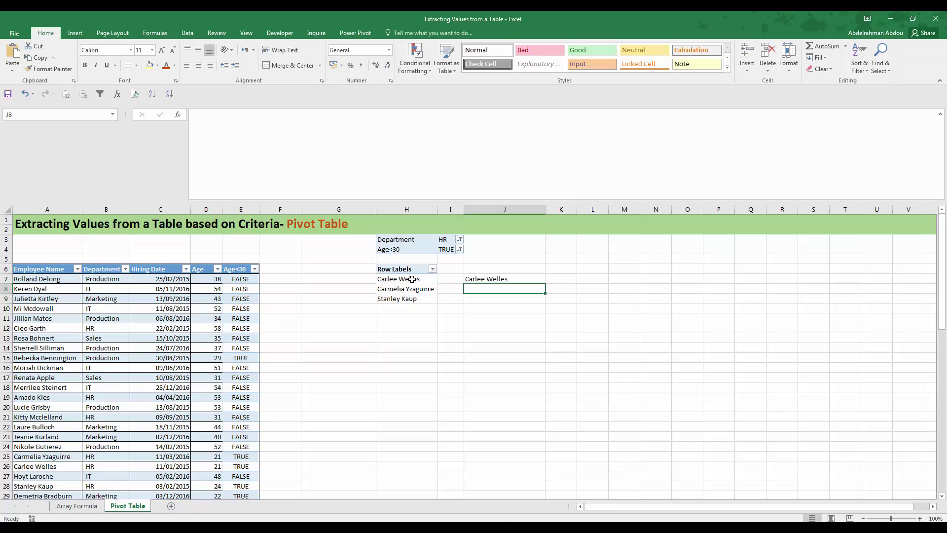
- Fill the J7 formula down through J22 to cover additional pivot table rows
{"action": "left_click", "coordinate": [540, 280]}
{"action": "left_click_drag", "start_coordinate": [546, 284], "coordinate": [547, 434]}
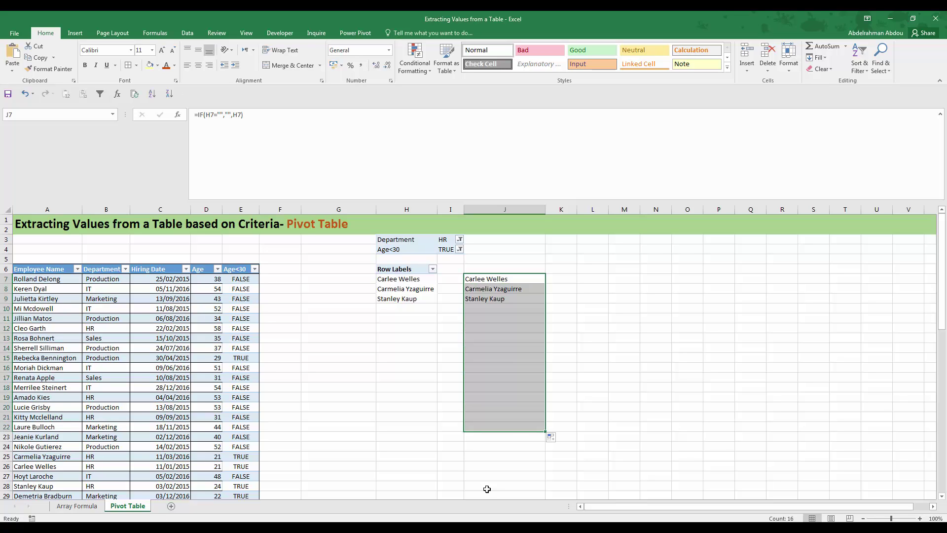
{"action": "left_click", "coordinate": [511, 279]}
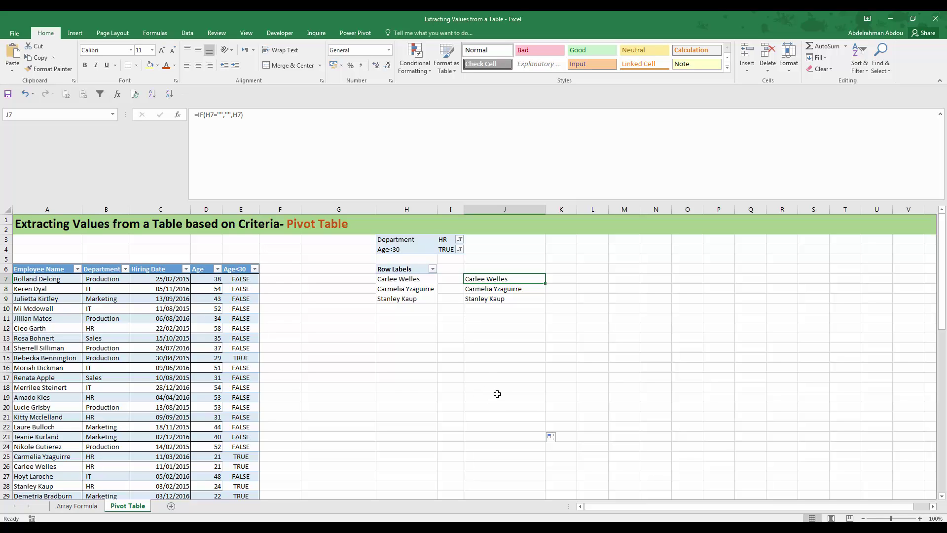
- Switch to the Array Formula sheet and look over the extracted employee lists
{"action": "key", "text": "ctrl+Page_Up"}
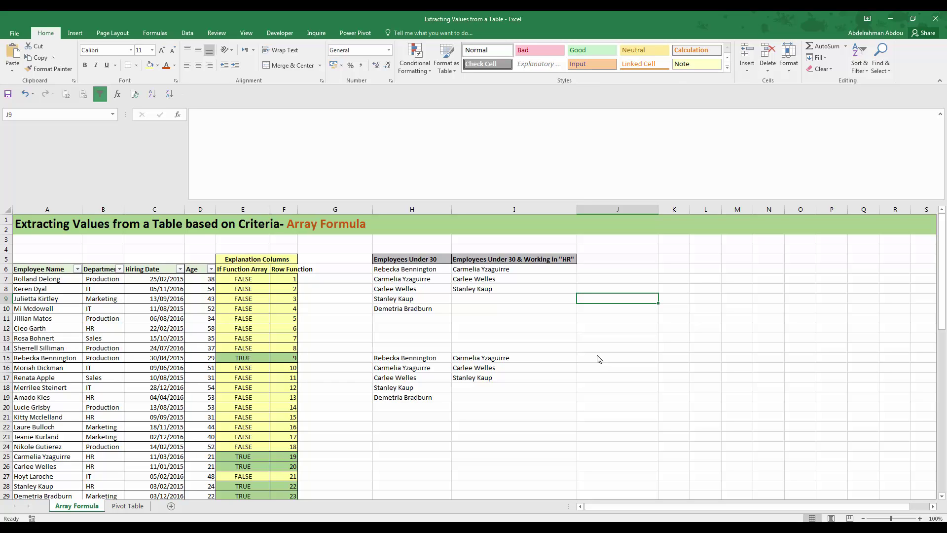
{"action": "left_click", "coordinate": [610, 347]}
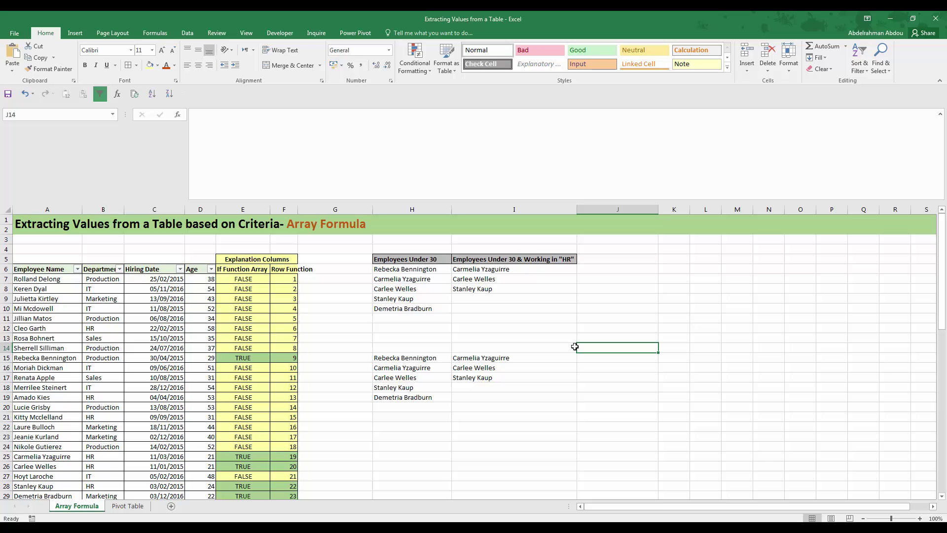
{"action": "left_click", "coordinate": [622, 327]}
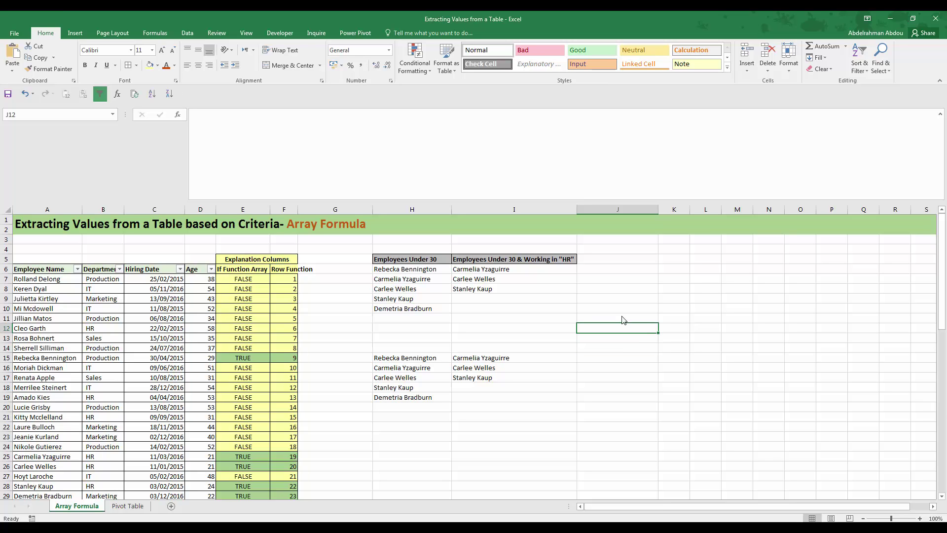